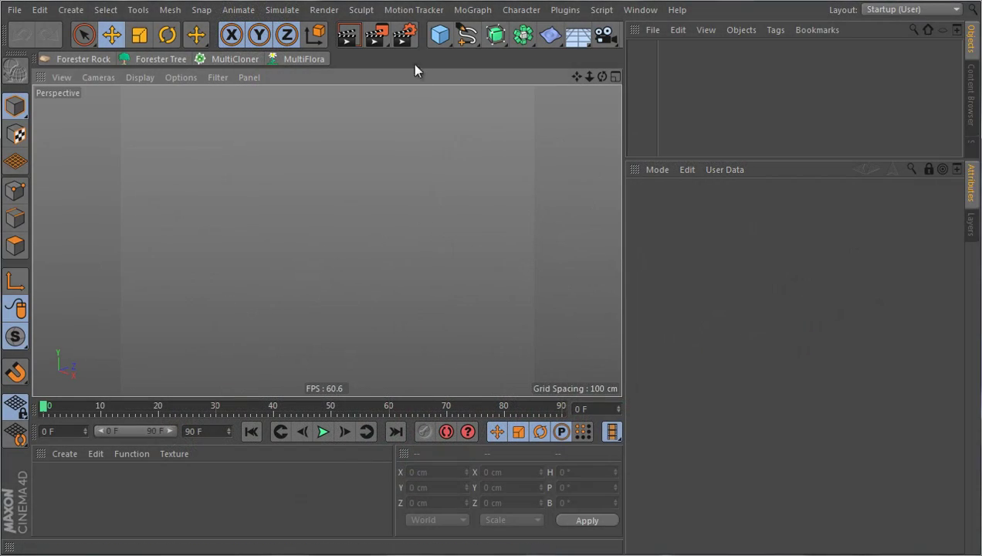
# Add a plane object to the empty scene, frame it in the perspective view and leave it deselected.
pyautogui.moveTo(440, 34); pyautogui.dragTo(557, 87)
pyautogui.scroll(6, 364, 302)
pyautogui.scroll(-8, 417, 229)
pyautogui.scroll(-2, 410, 263)
pyautogui.scroll(3, 415, 272)
pyautogui.scroll(1, 407, 275)
pyautogui.click(438, 101)
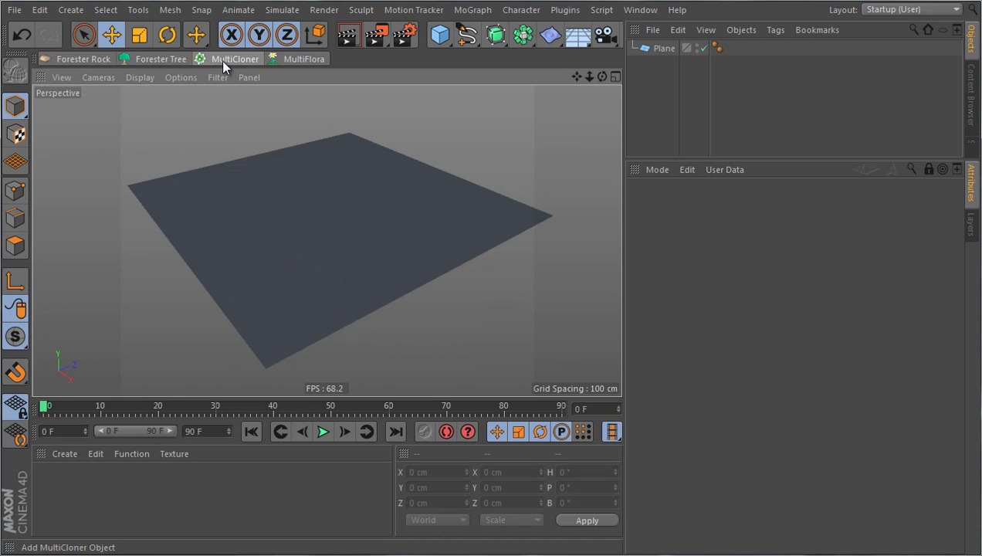
# Add a MultiCloner and a MultiFlora object, and make the MultiFlora a child of the MultiCloner.
pyautogui.click(223, 62)
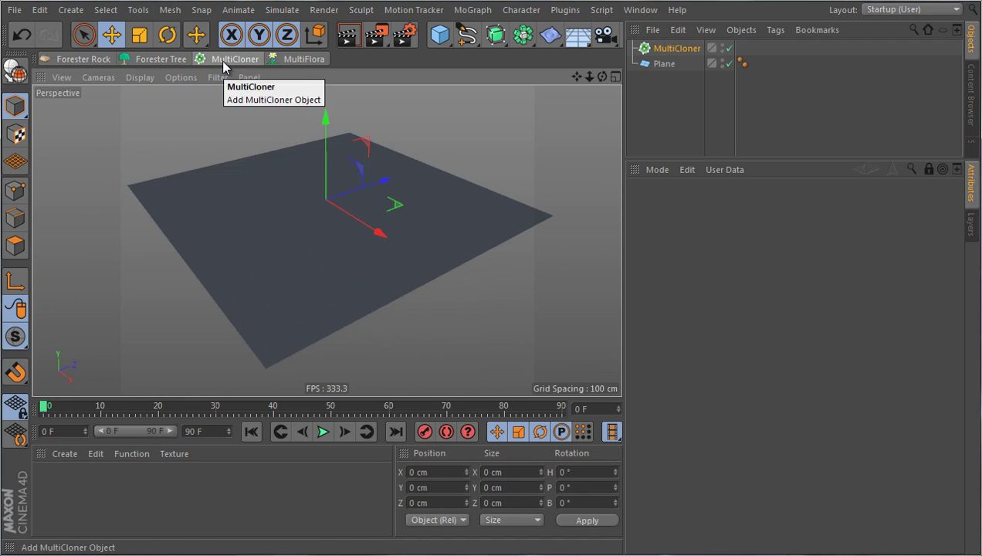
pyautogui.click(289, 60)
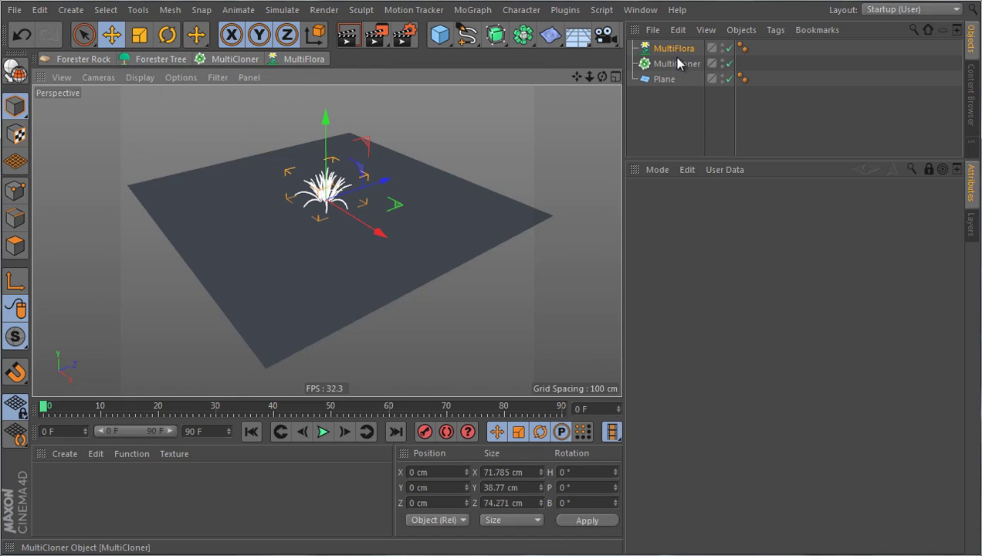
pyautogui.moveTo(678, 53); pyautogui.dragTo(686, 64)
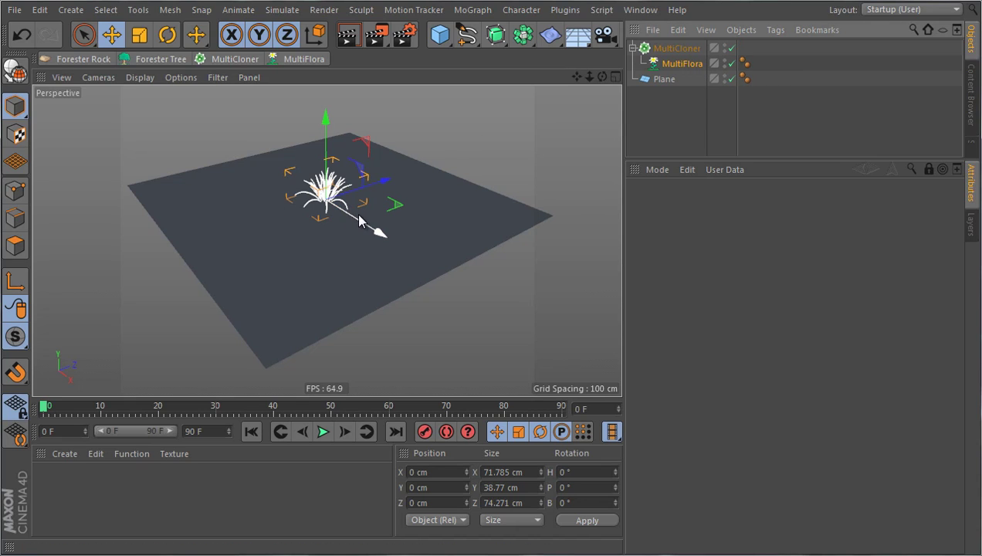
# Move the MultiFlora grass clump along X to about -315 cm, beyond the plane's edge.
pyautogui.click(683, 49)
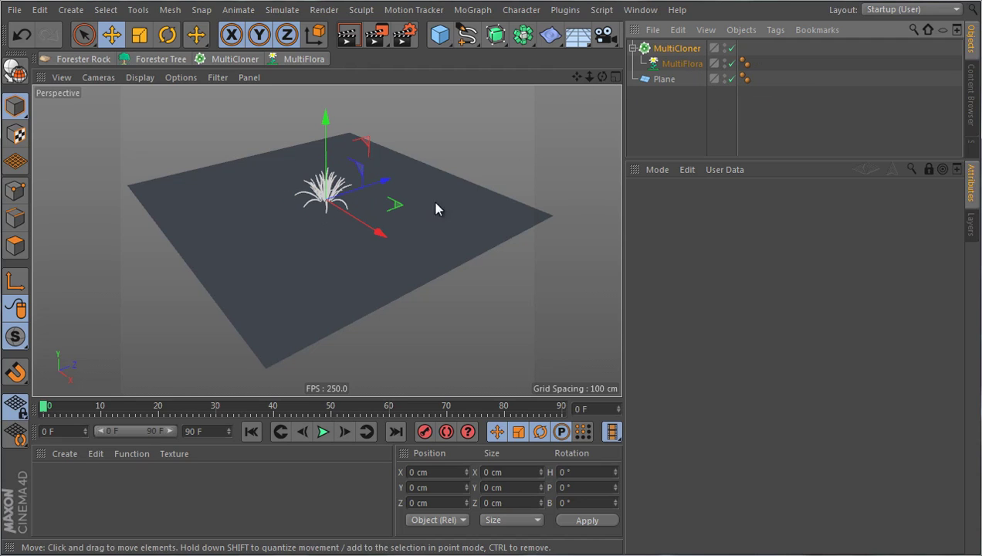
pyautogui.click(679, 61)
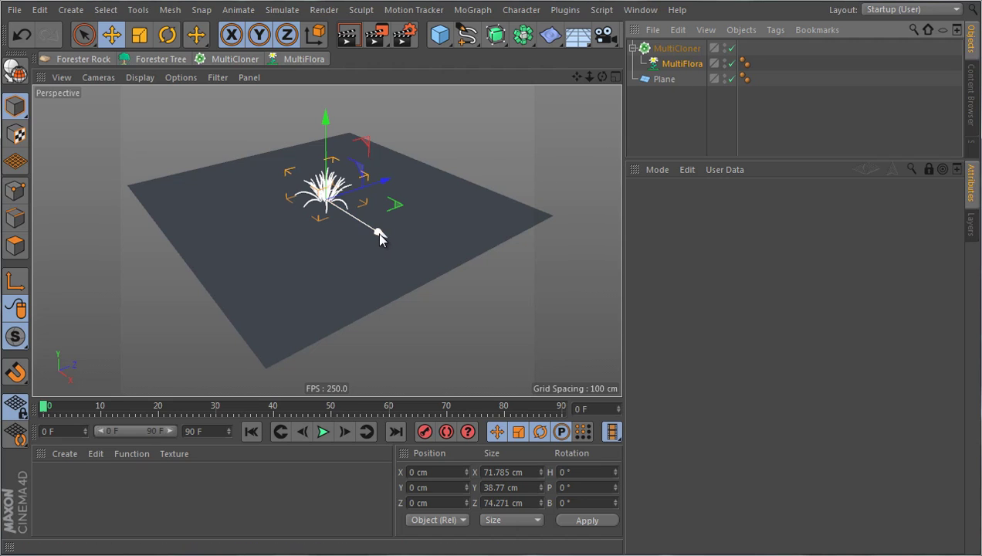
pyautogui.moveTo(378, 237); pyautogui.dragTo(250, 176)
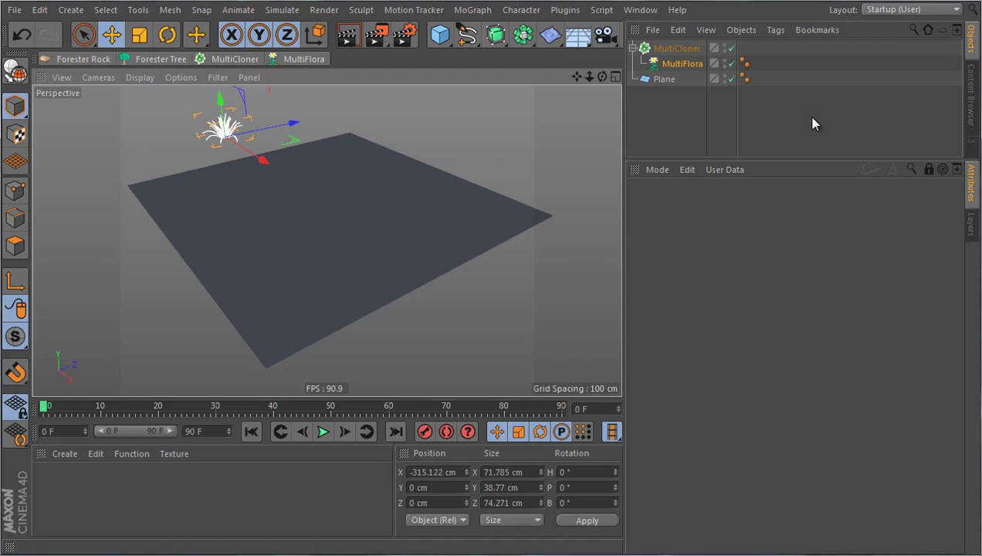
# Assign the plane as the MultiCloner's distribution geometry.
pyautogui.click(677, 48)
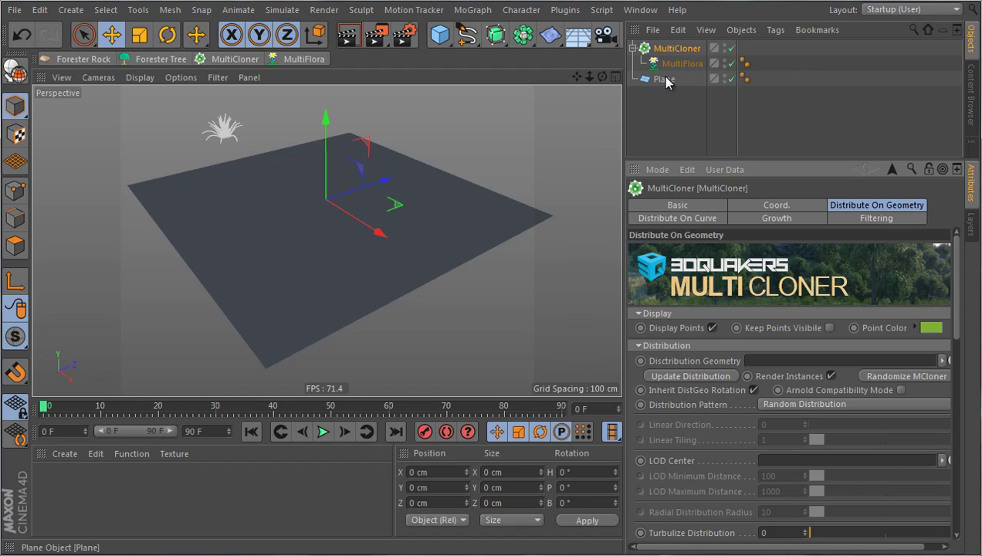
pyautogui.moveTo(666, 80); pyautogui.dragTo(703, 112)
pyautogui.moveTo(761, 365); pyautogui.dragTo(753, 363)
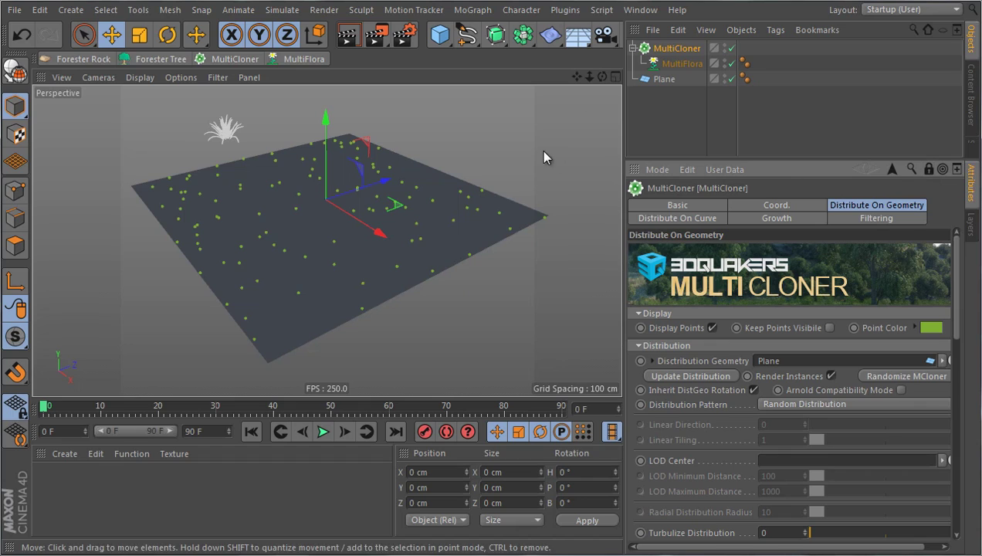
# Deselect the objects and turn off Display Points for the MultiCloner so the actual grass clones are drawn.
pyautogui.click(496, 143)
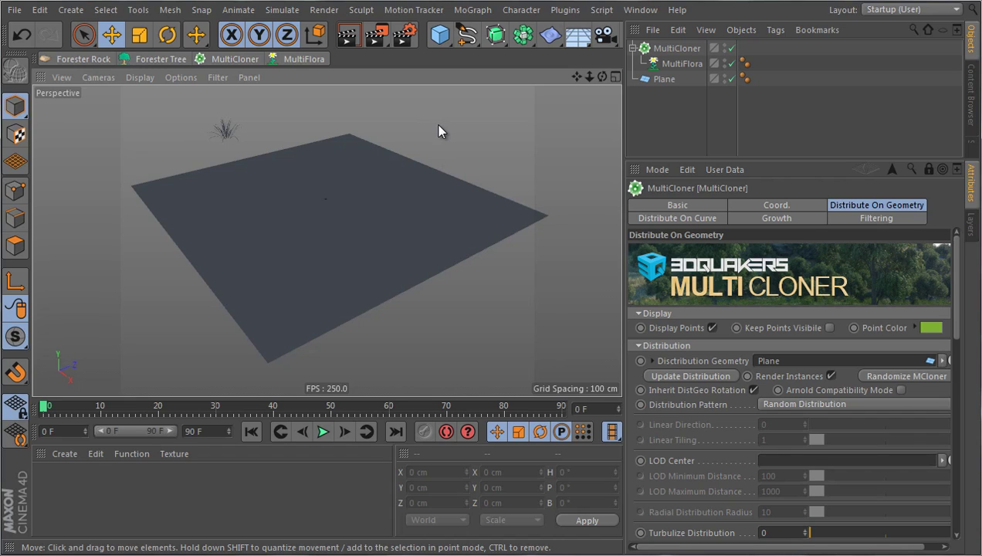
pyautogui.click(830, 328)
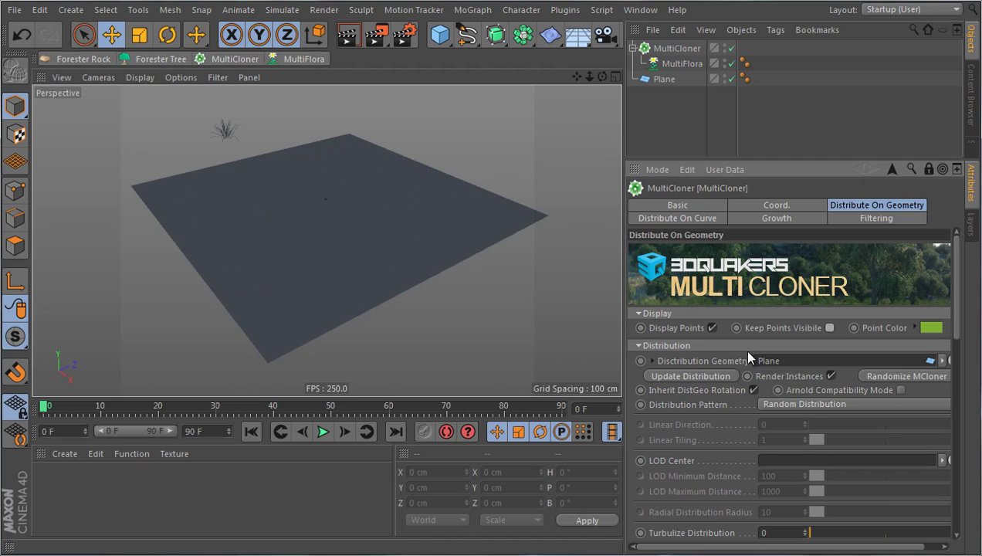
pyautogui.click(712, 327)
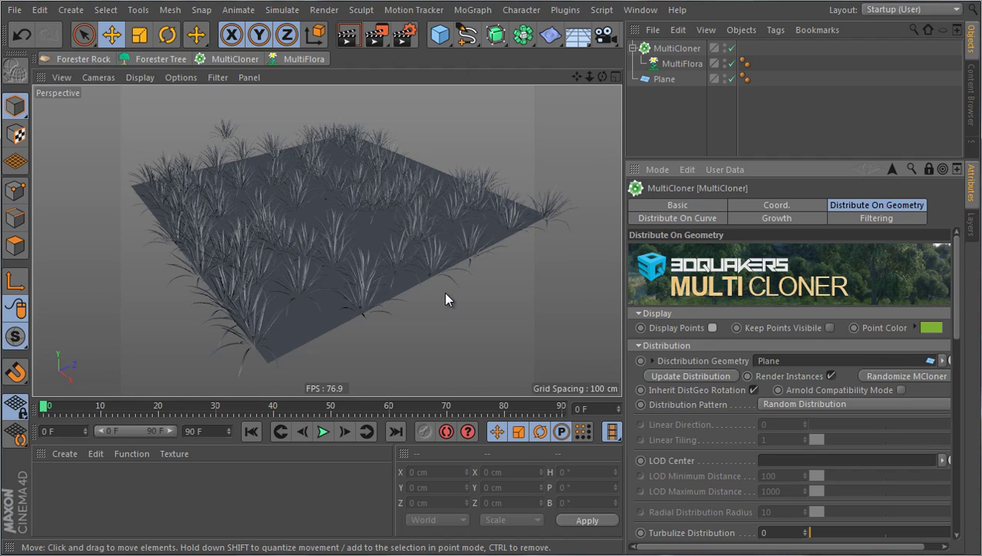
# Create a new default material and apply it to the MultiFlora grass object.
pyautogui.doubleClick(54, 495)
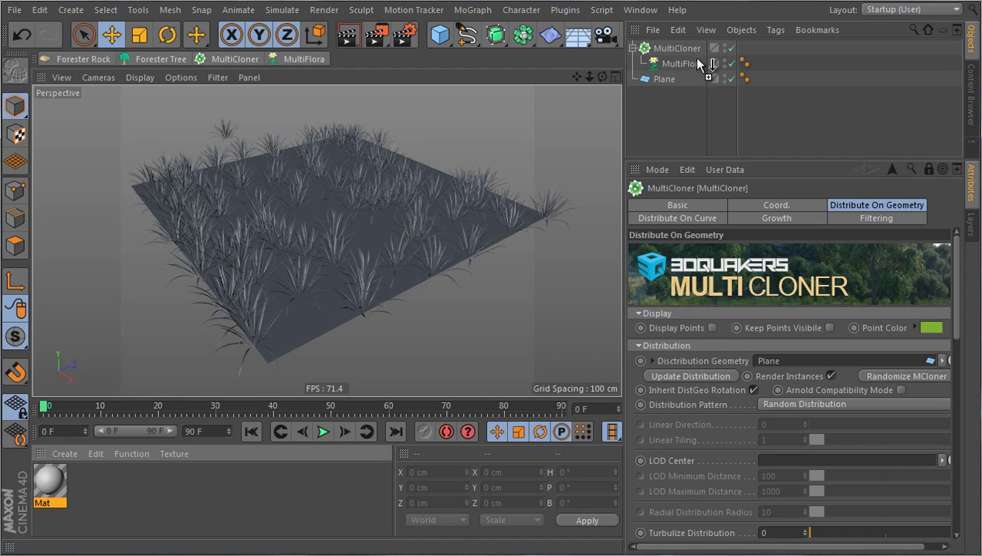
pyautogui.moveTo(698, 63); pyautogui.dragTo(700, 65)
pyautogui.scroll(2, 389, 147)
pyautogui.scroll(-3, 389, 146)
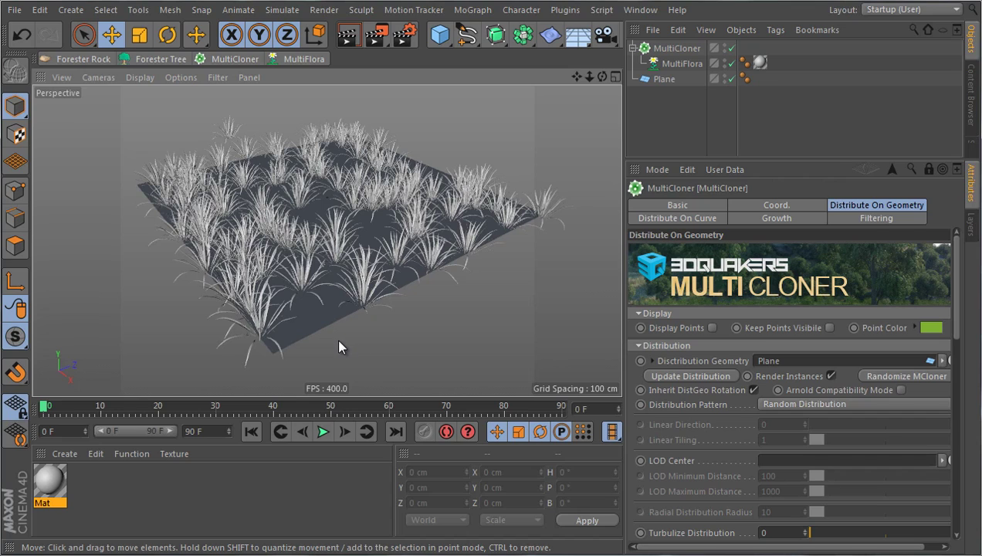
# Play the animation of the cloned grass without wind and return to the first frame.
pyautogui.click(324, 432)
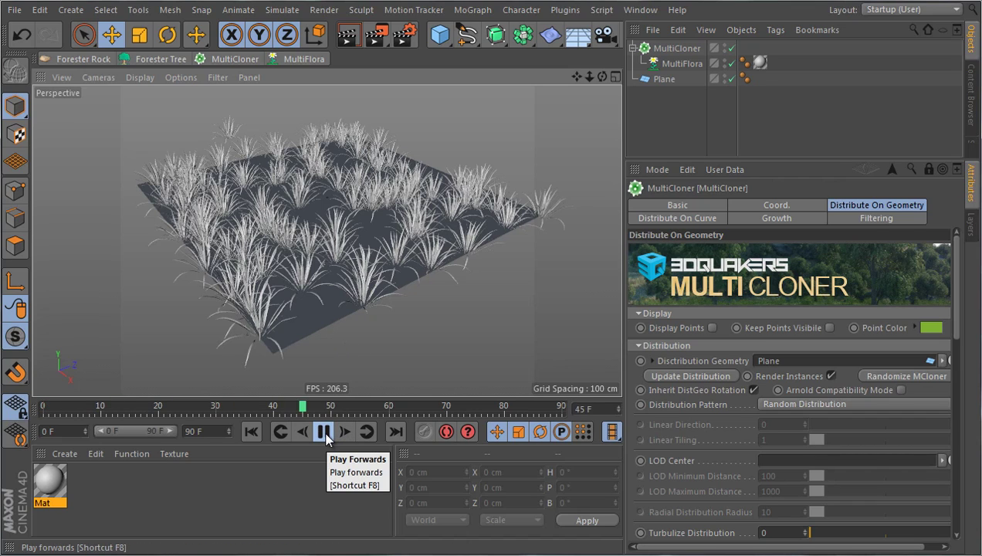
pyautogui.click(251, 432)
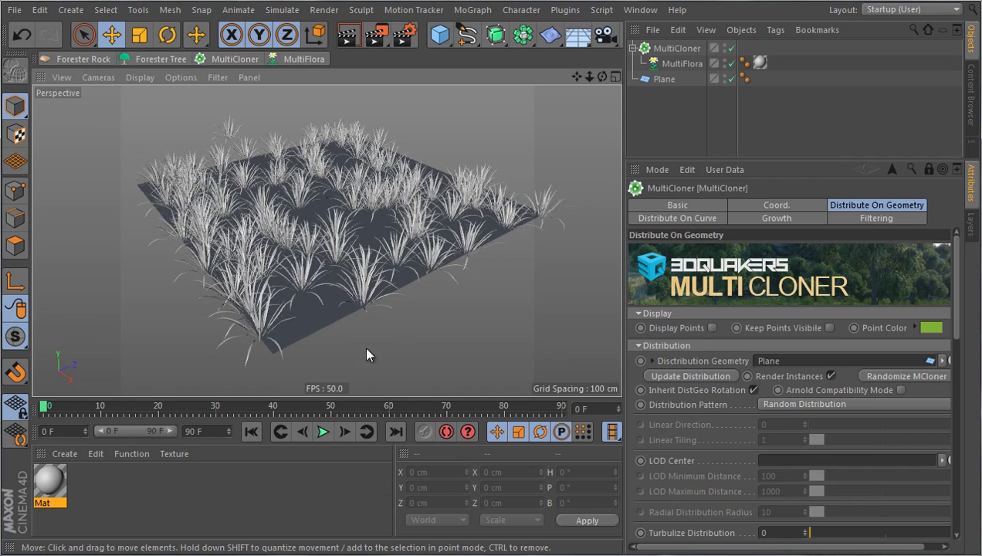
# Select the original MultiFlora grass clump and enable Wind On in its HyperWind settings.
pyautogui.click(234, 130)
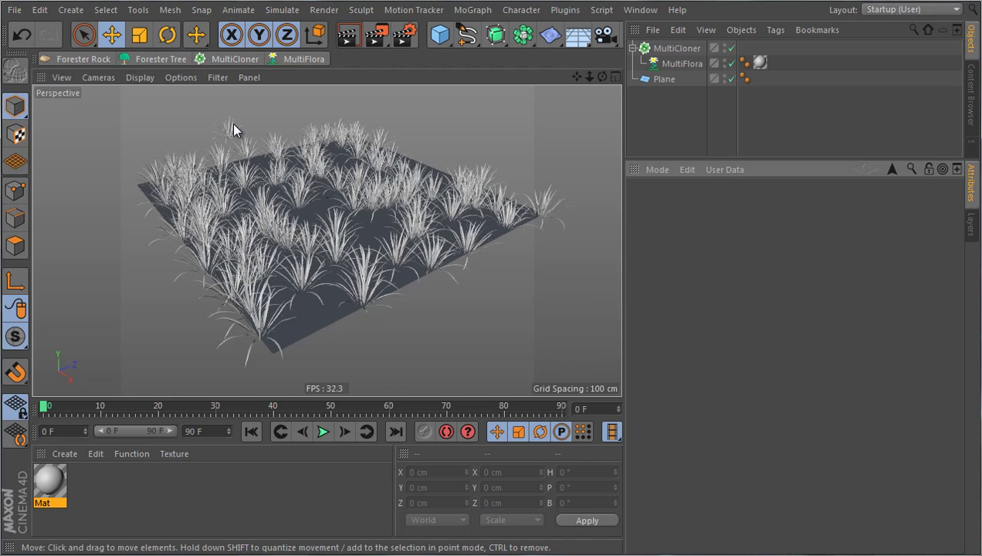
pyautogui.click(234, 130)
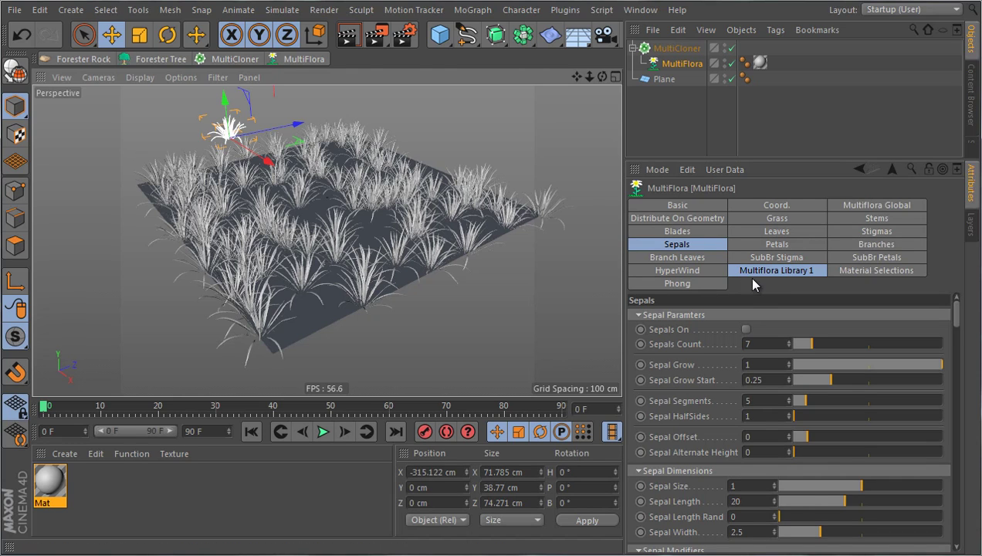
pyautogui.click(677, 270)
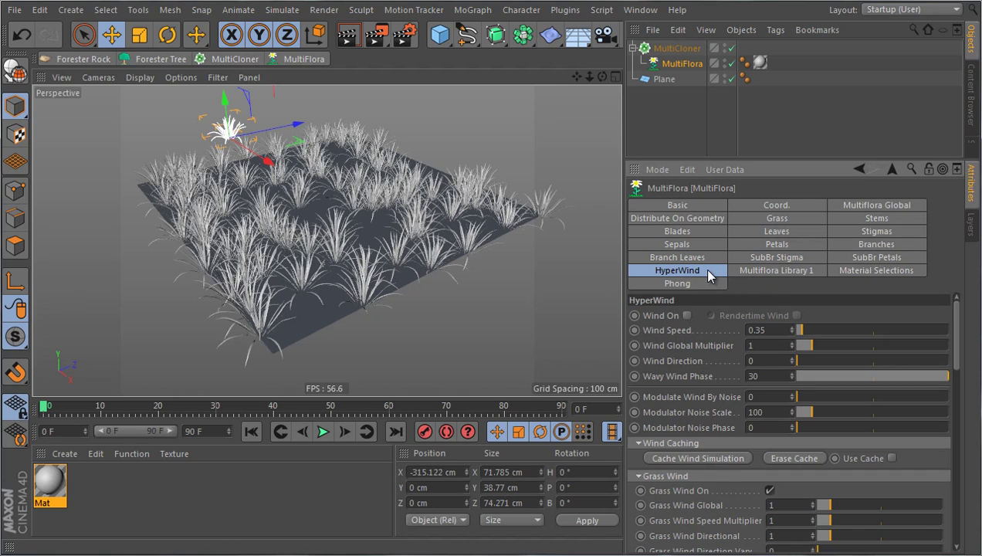
pyautogui.click(687, 316)
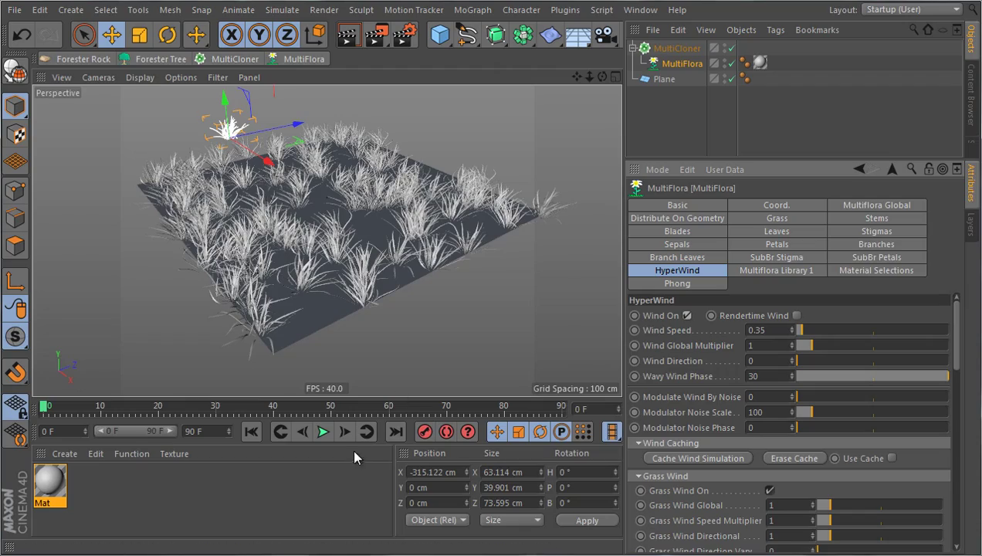
# Play the animation to check the wind on the cloned grass, and return to the first frame.
pyautogui.click(324, 435)
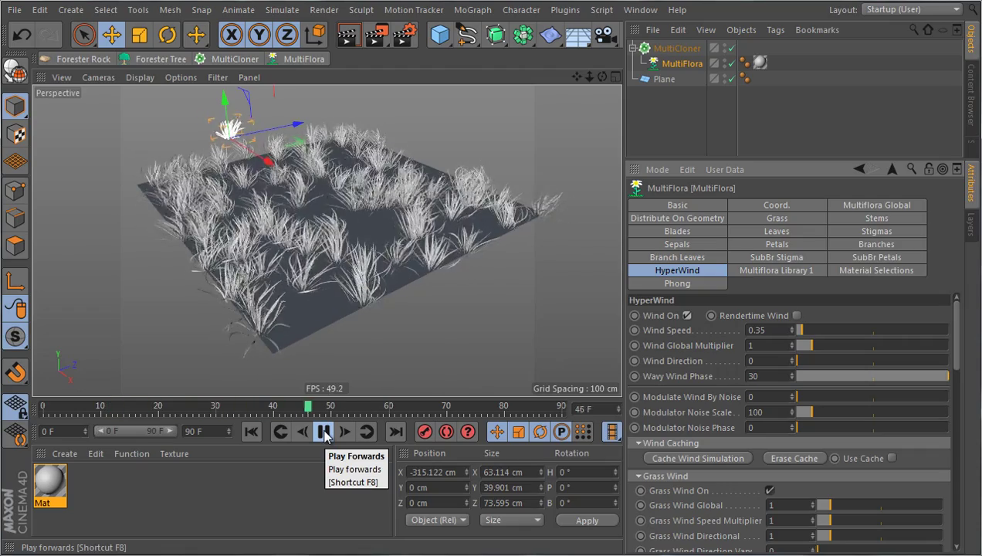
pyautogui.click(324, 435)
pyautogui.click(256, 430)
# Set the MultiCloner's distribution type to Distribute On Polygons and deselect it.
pyautogui.click(329, 143)
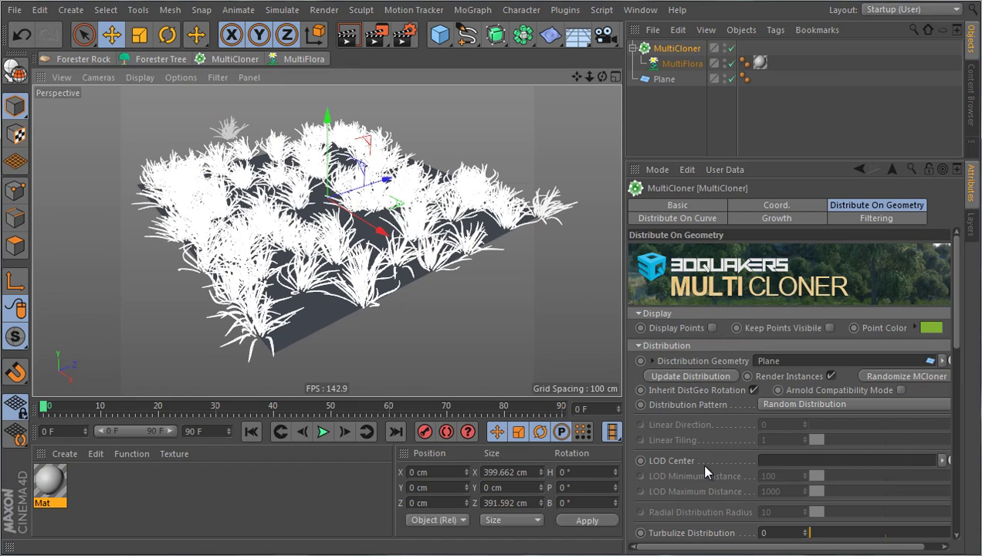
pyautogui.scroll(-8, 699, 462)
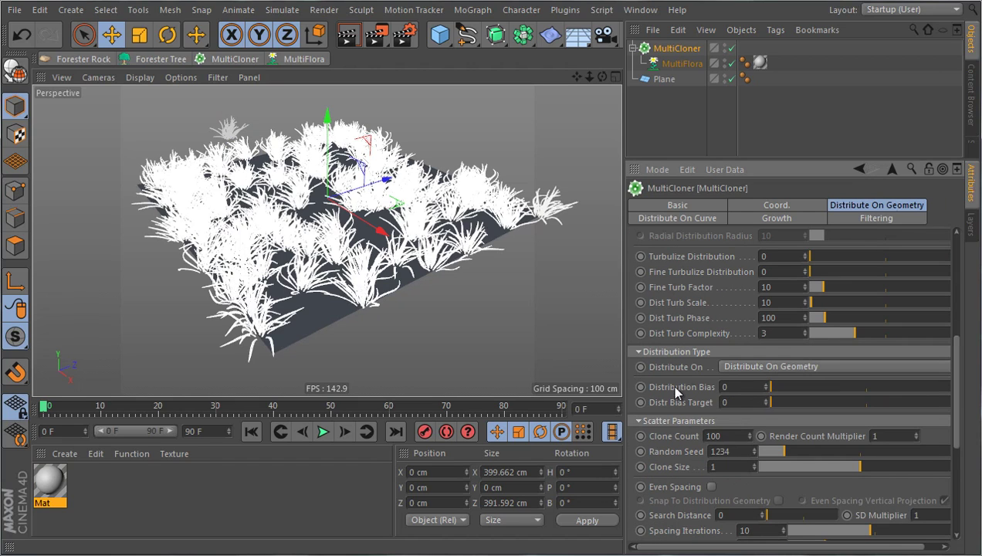
pyautogui.click(754, 369)
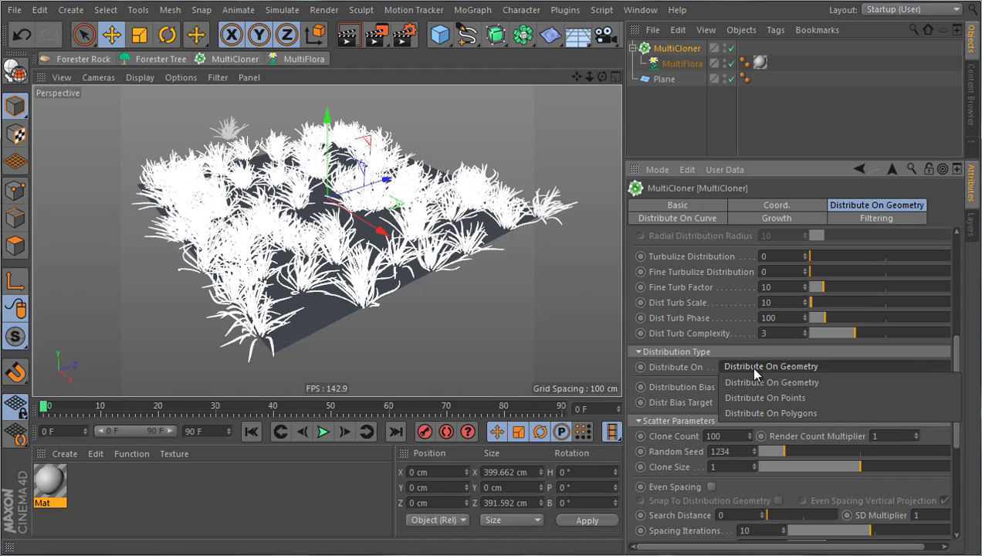
pyautogui.click(755, 414)
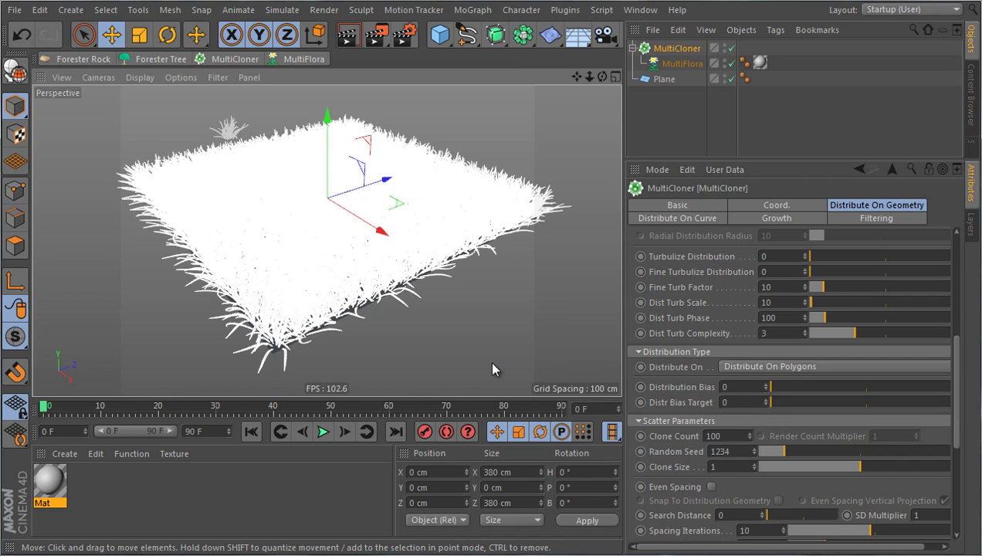
pyautogui.click(393, 296)
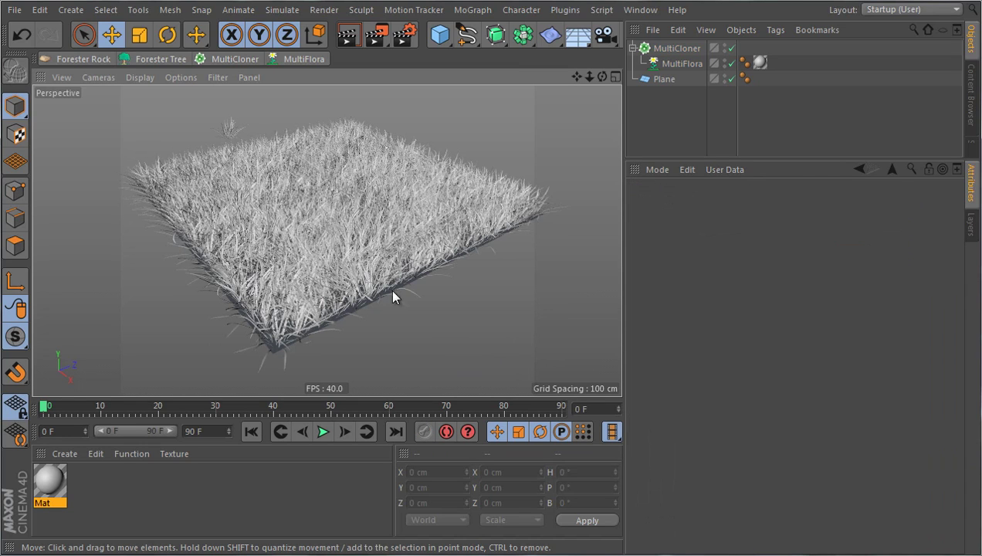
# Try 10 width segments and 10 height segments on the plane, and undo both changes.
pyautogui.click(232, 130)
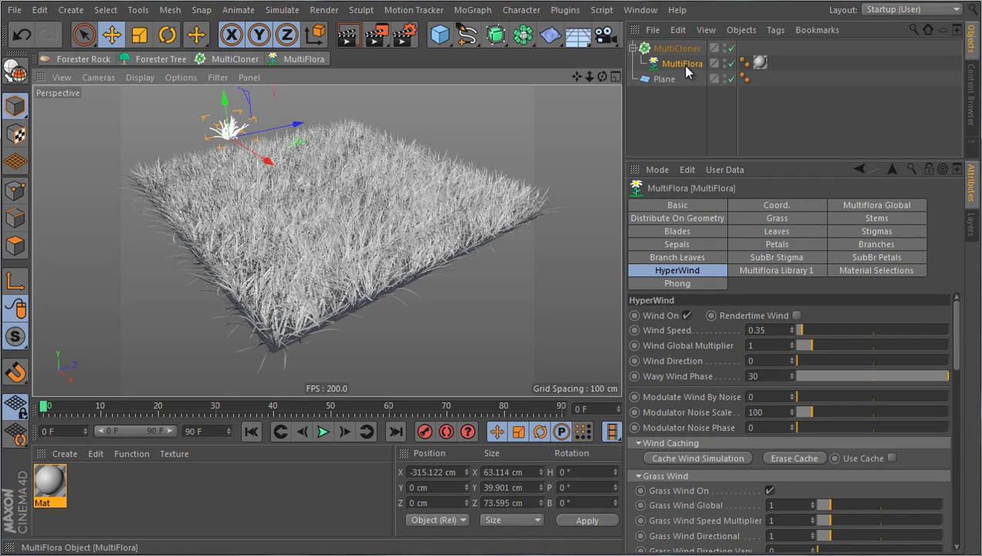
pyautogui.click(278, 357)
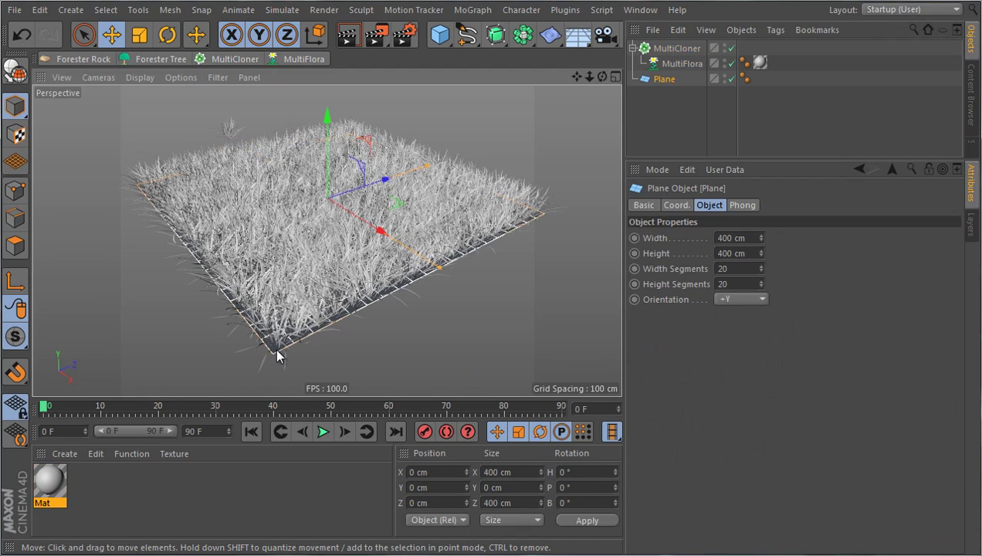
pyautogui.click(730, 268)
pyautogui.write('10')
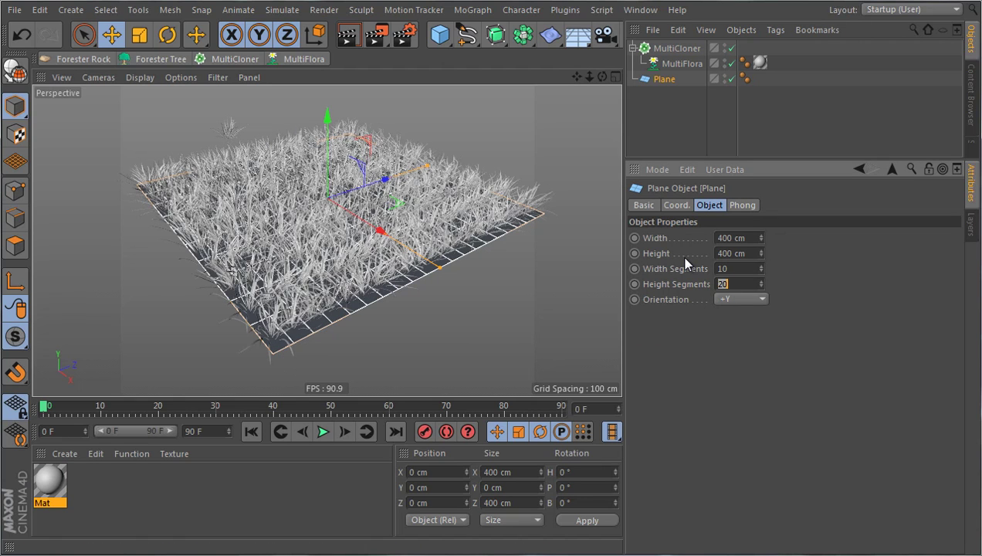
pyautogui.write('10')
pyautogui.press('Return')
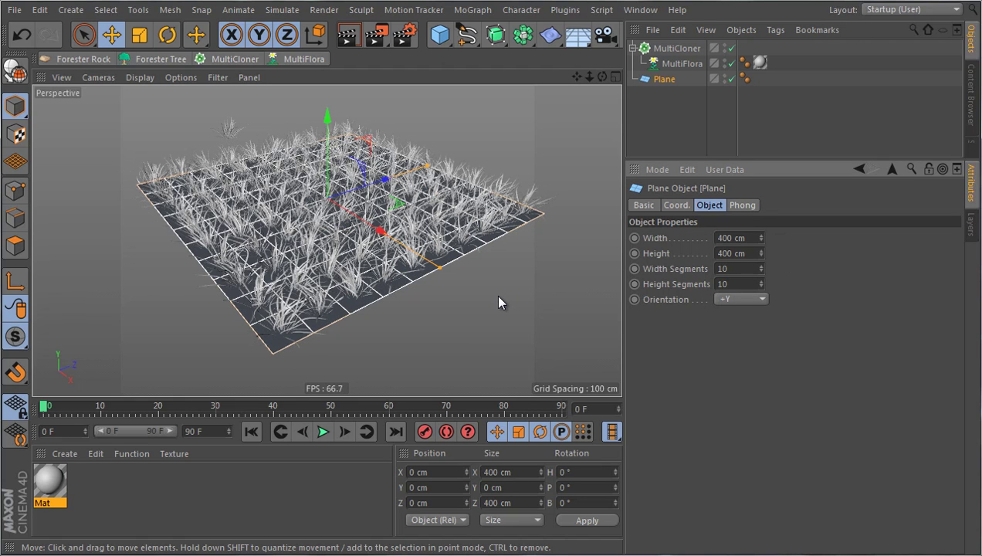
pyautogui.hotkey('ctrl', 'z')
pyautogui.hotkey('ctrl', 'z')
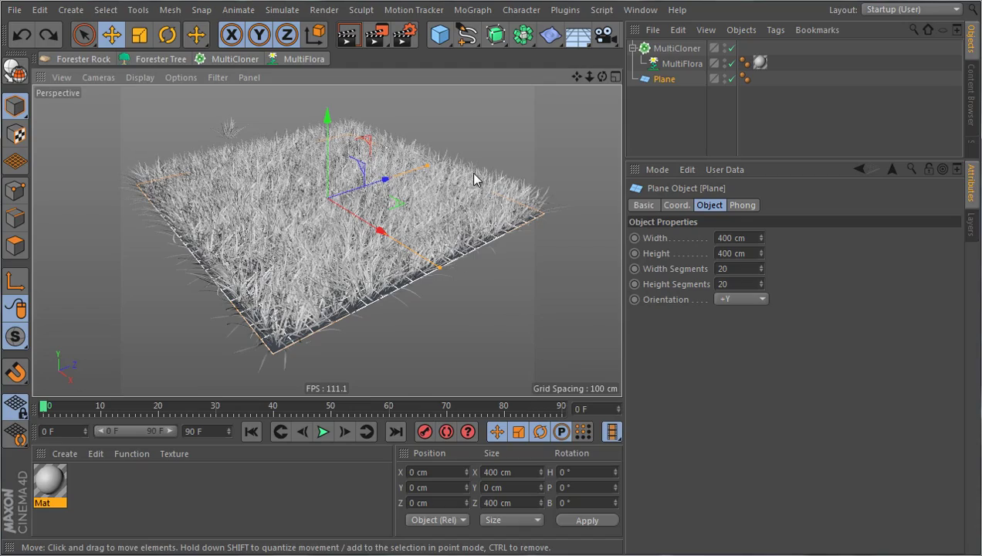
# Deselect the plane and play the animation from the start to check the wind across the dense grass.
pyautogui.click(494, 226)
pyautogui.click(324, 432)
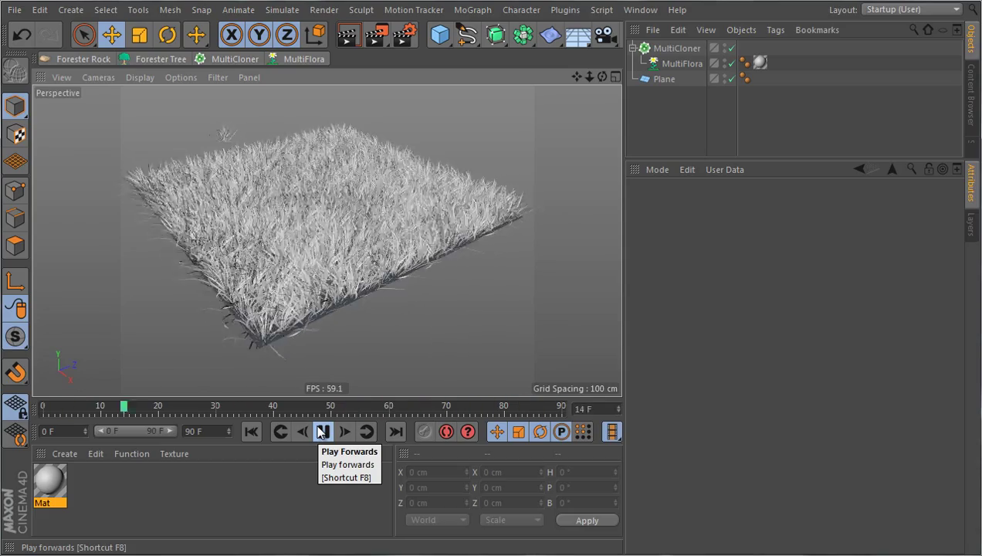
pyautogui.click(249, 431)
# Lock the MultiCloner's settings in view, deselect it, and inspect the grass pattern with Turbulize Rotation Y at 0.
pyautogui.click(244, 164)
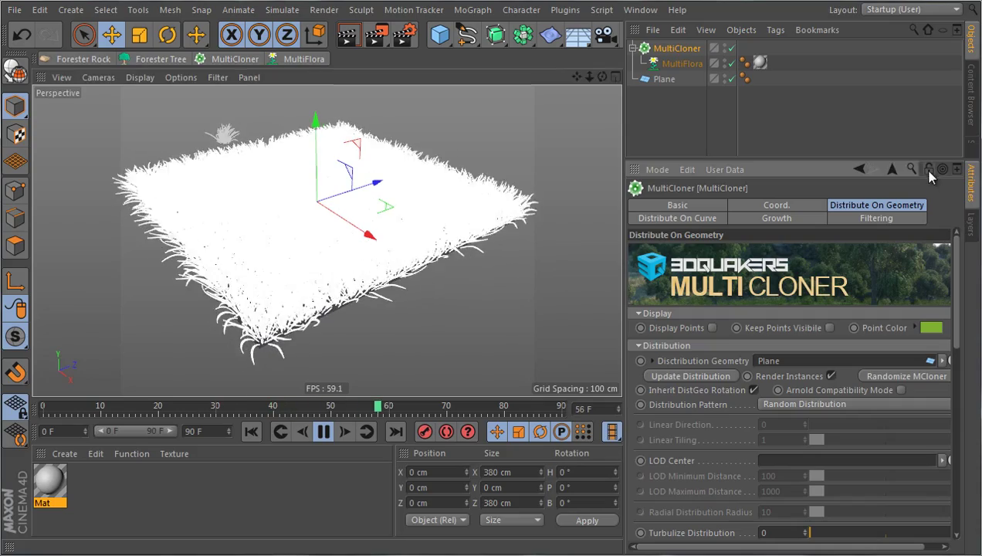
pyautogui.click(458, 351)
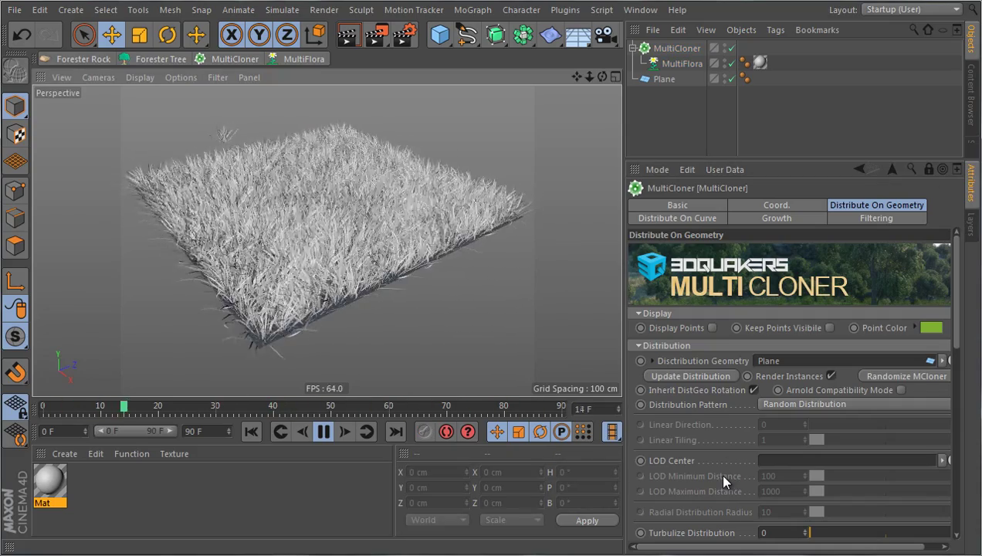
pyautogui.scroll(-10, 723, 479)
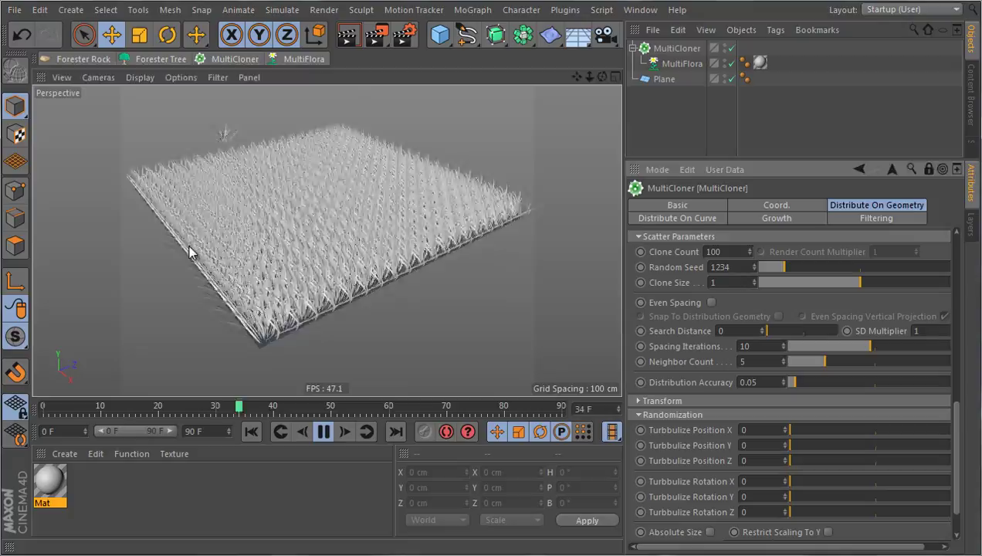
pyautogui.scroll(6, 189, 254)
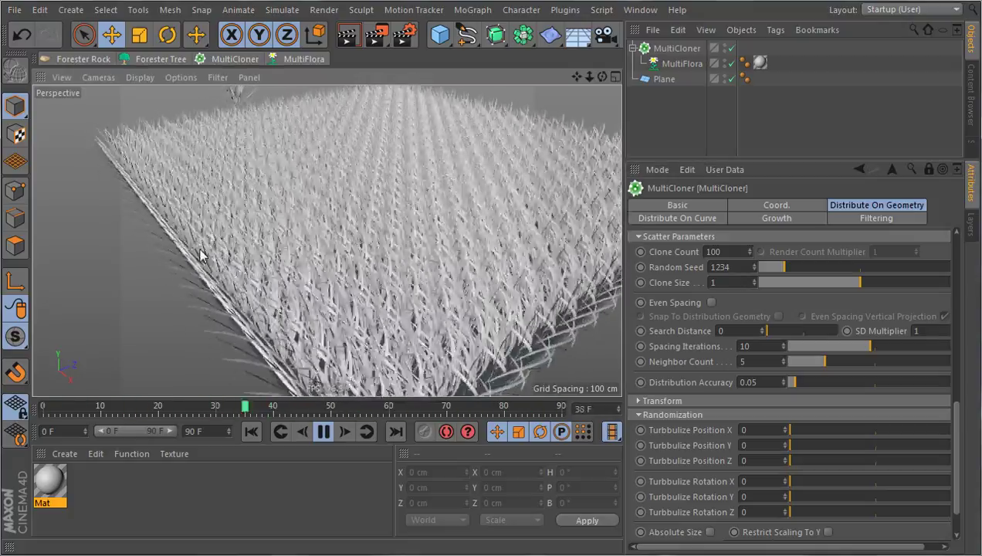
pyautogui.scroll(-8, 217, 176)
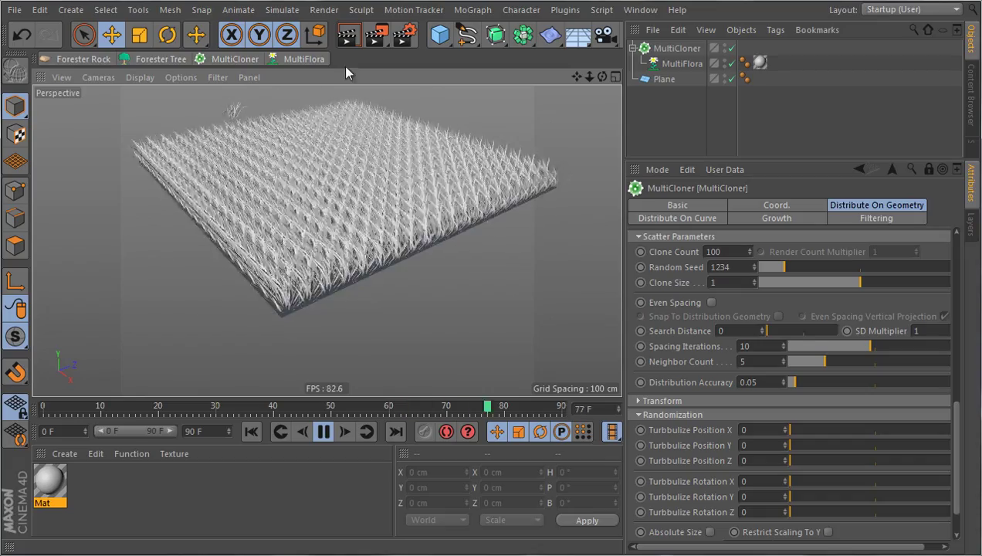
pyautogui.scroll(5, 365, 91)
# Try several Turbulize Rotation Y amounts for the clones, ending with a value of 180.
pyautogui.moveTo(800, 499); pyautogui.dragTo(810, 496)
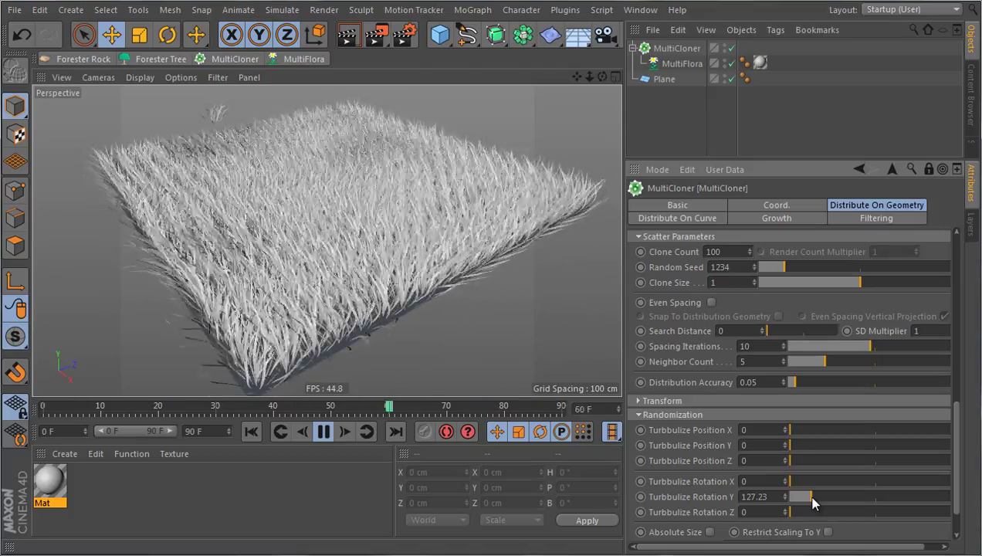
pyautogui.scroll(-3, 716, 494)
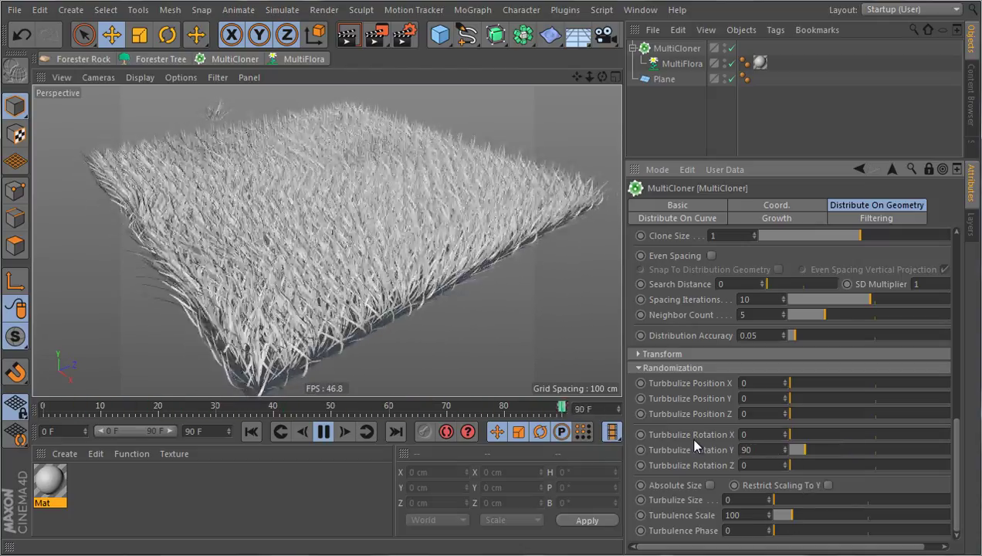
pyautogui.write('180')
pyautogui.press('Return')
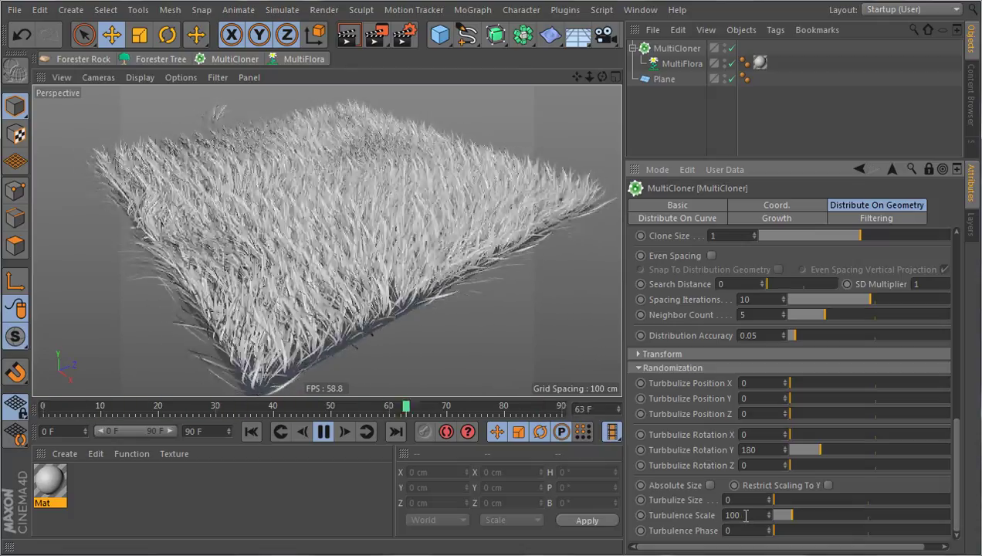
# Try larger and smaller Turbulence Scale amounts, including about 288 and 63, and set the scale to 50.
pyautogui.moveTo(800, 518); pyautogui.dragTo(817, 519)
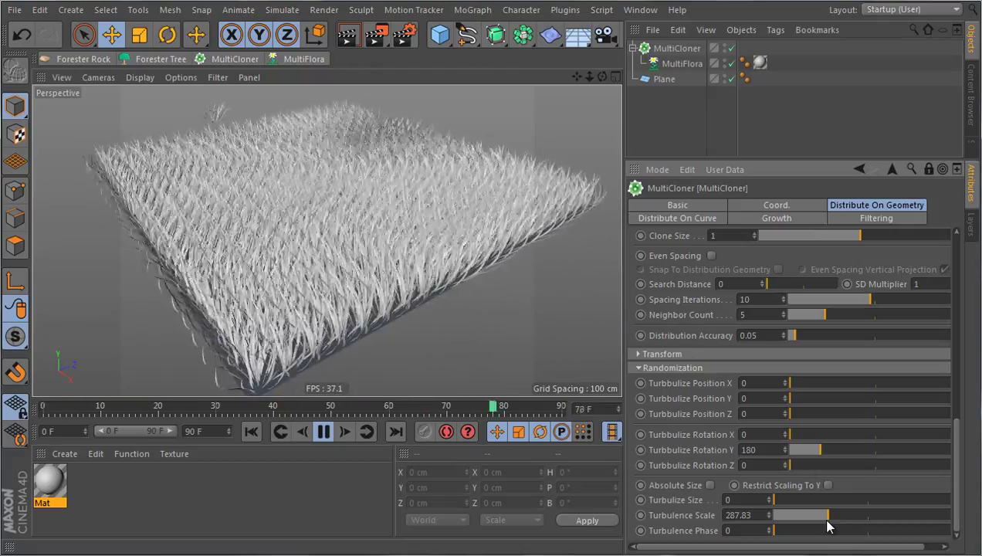
pyautogui.moveTo(829, 524); pyautogui.dragTo(787, 526)
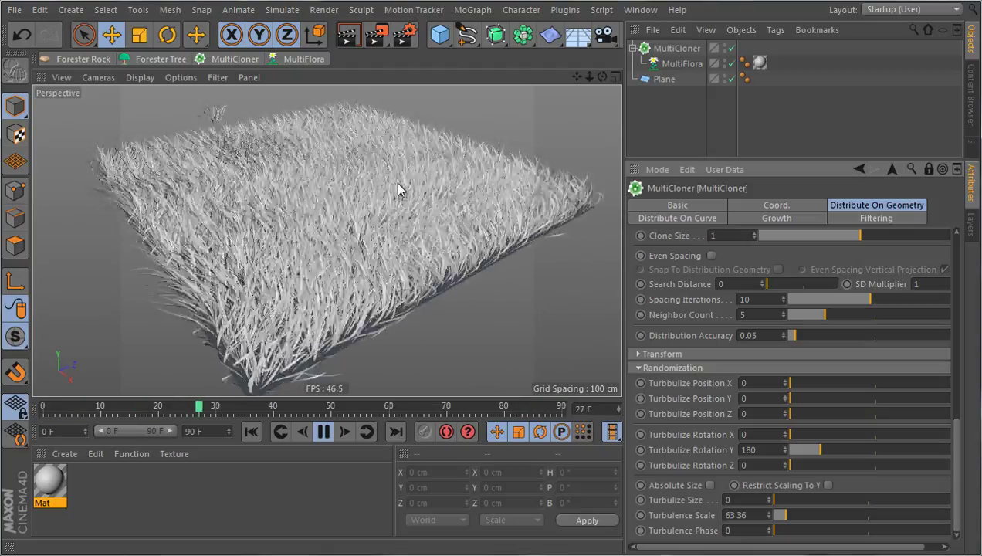
pyautogui.doubleClick(730, 515)
pyautogui.write('50')
pyautogui.press('Return')
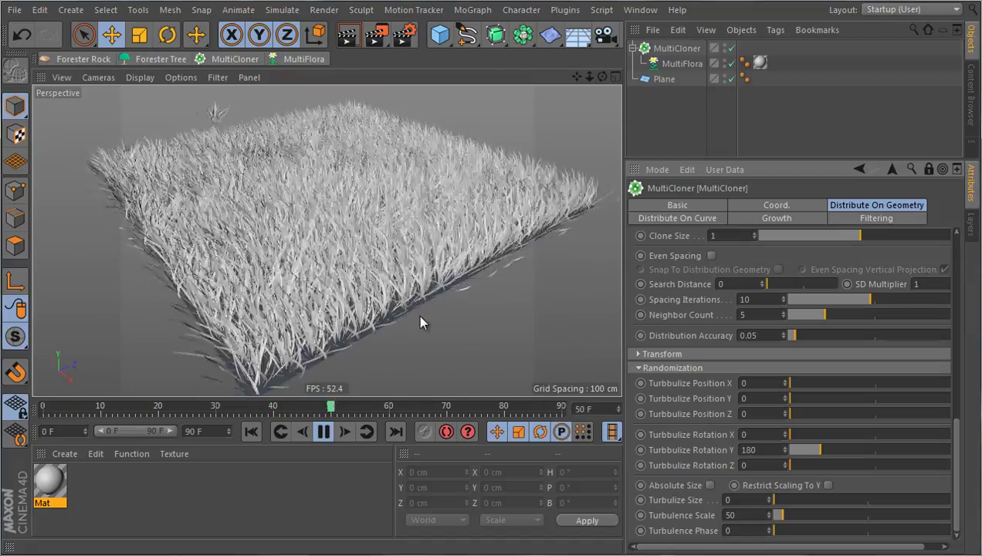
# Inspect the grass from above, try a Turbulize Size of 1, and view the size variation from an angle.
pyautogui.scroll(5, 537, 322)
pyautogui.keyDown('alt'); pyautogui.moveTo(541, 320); pyautogui.dragTo(315, 161); pyautogui.keyUp('alt')
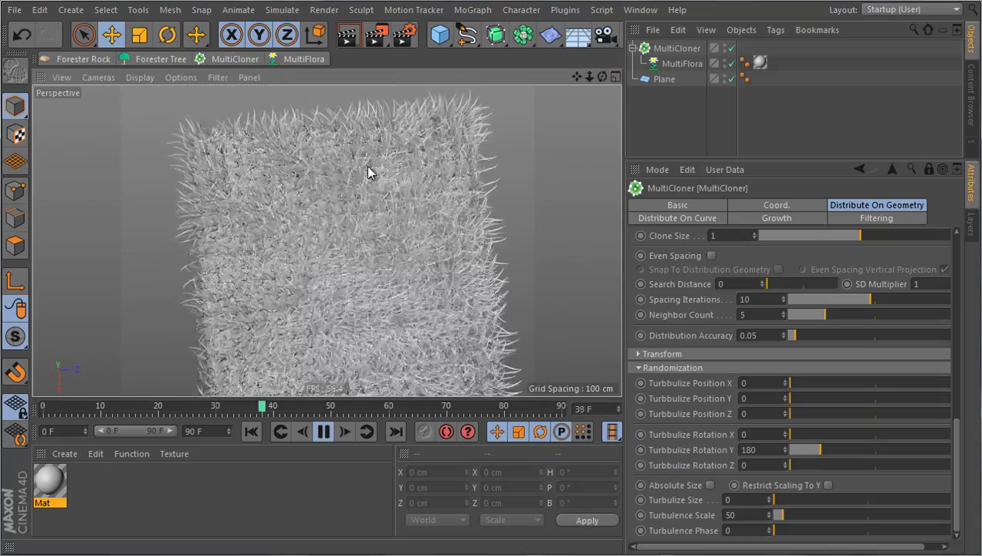
pyautogui.moveTo(603, 77); pyautogui.dragTo(539, 313)
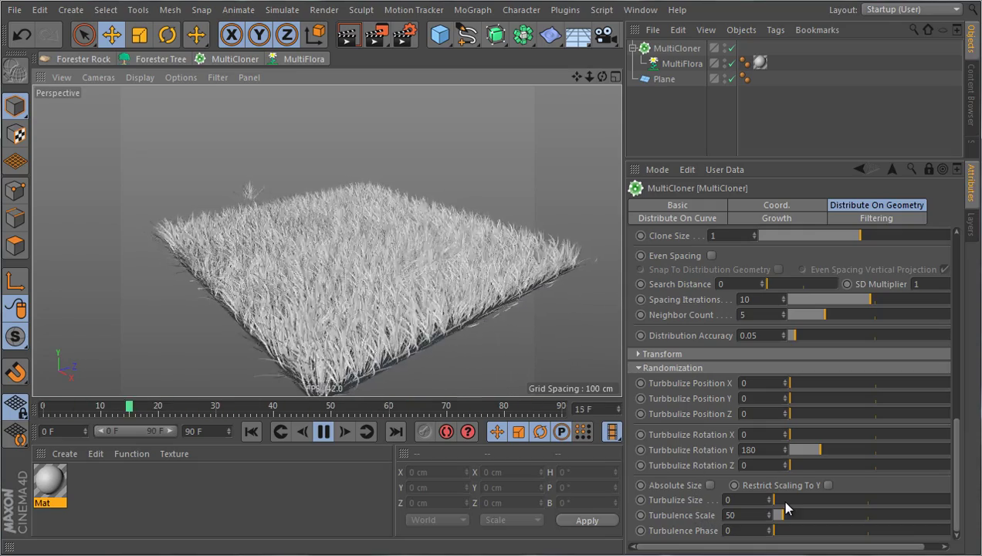
pyautogui.moveTo(781, 500); pyautogui.dragTo(820, 503)
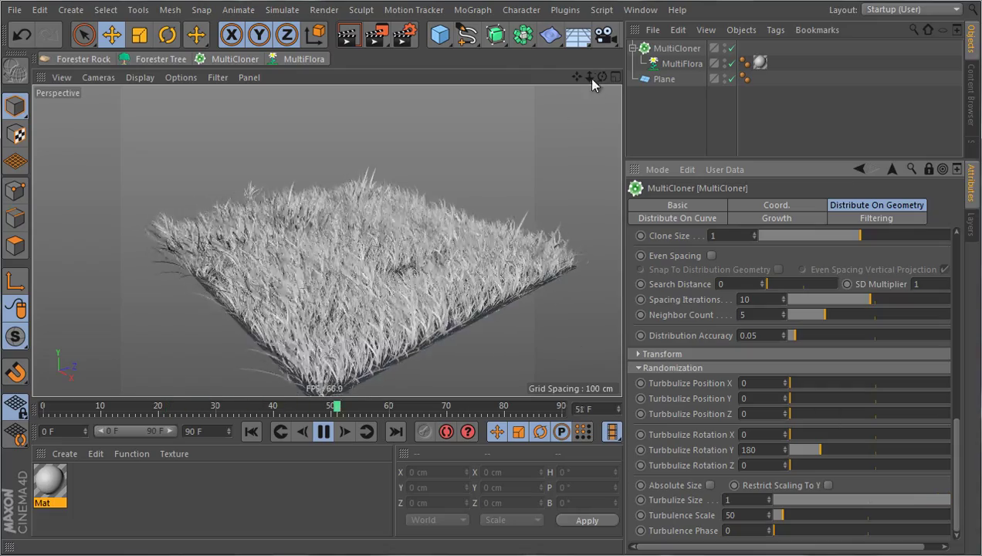
pyautogui.moveTo(602, 77); pyautogui.dragTo(537, 319)
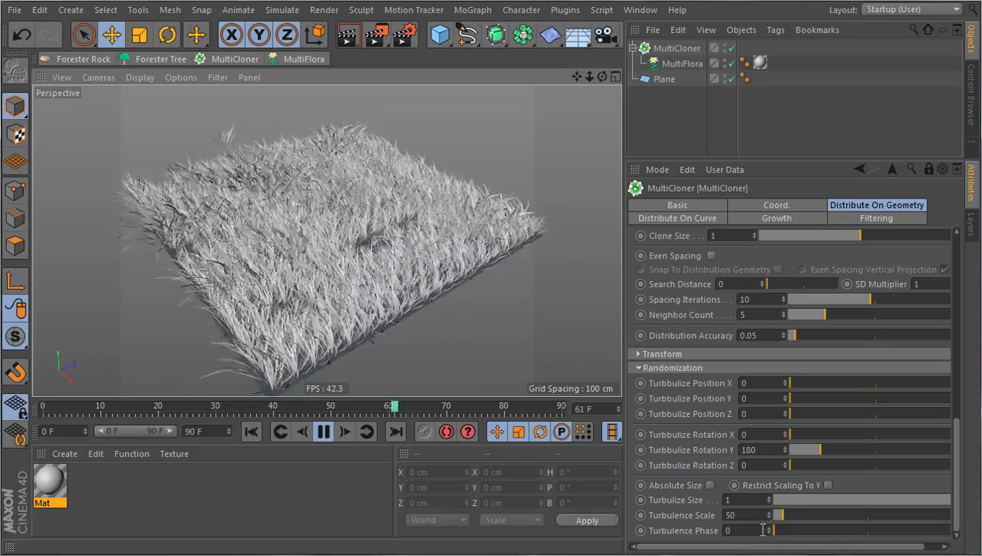
# Try a Turbulence Scale of about 214, and restore Turbulize Size to 0 and Turbulence Scale to 50.
pyautogui.moveTo(775, 515); pyautogui.dragTo(813, 519)
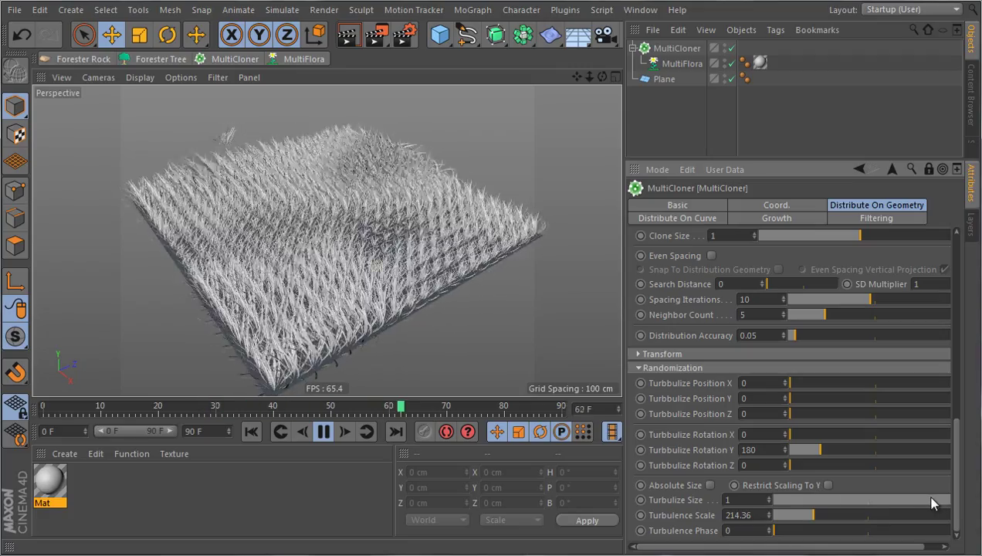
pyautogui.moveTo(930, 502); pyautogui.dragTo(772, 500)
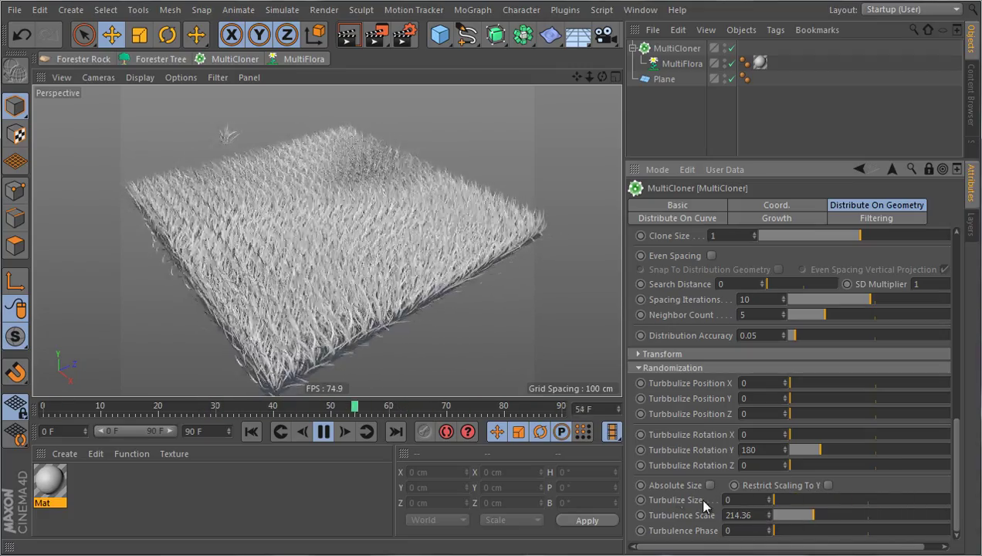
pyautogui.click(740, 515)
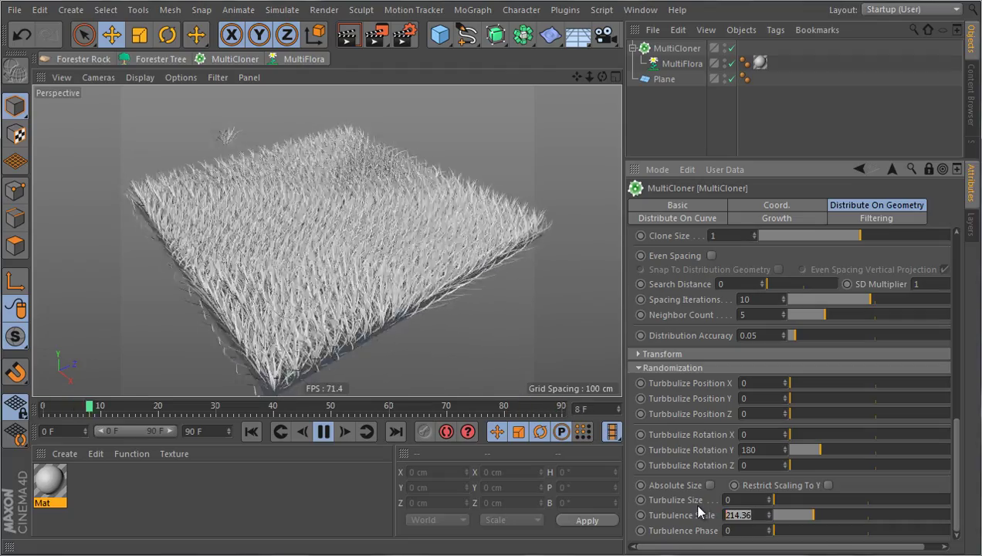
pyautogui.write('50')
pyautogui.press('Return')
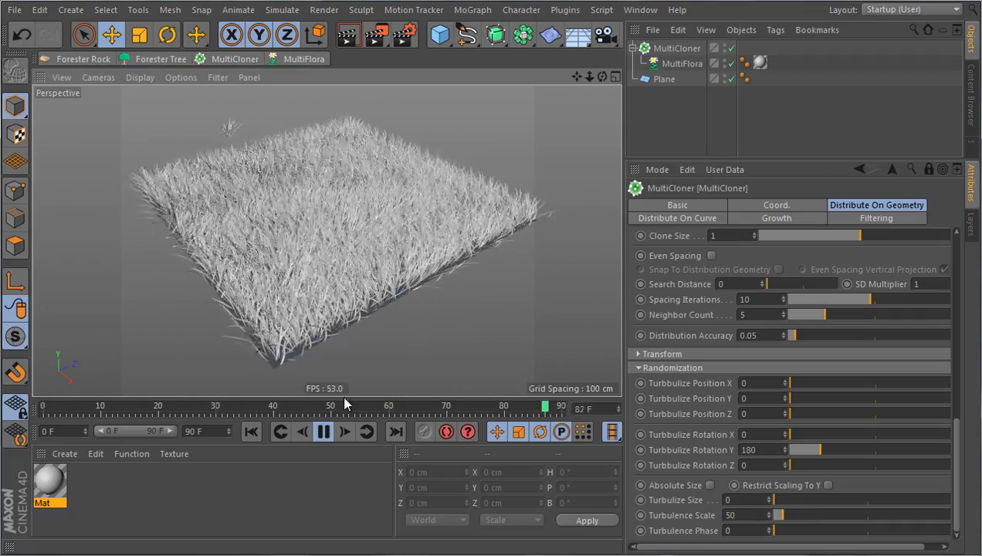
# Frame the single MultiFlora grass clump, disable the MultiCloner, and play the clump's wind animation with nothing selected.
pyautogui.press('F8')
pyautogui.click(274, 136)
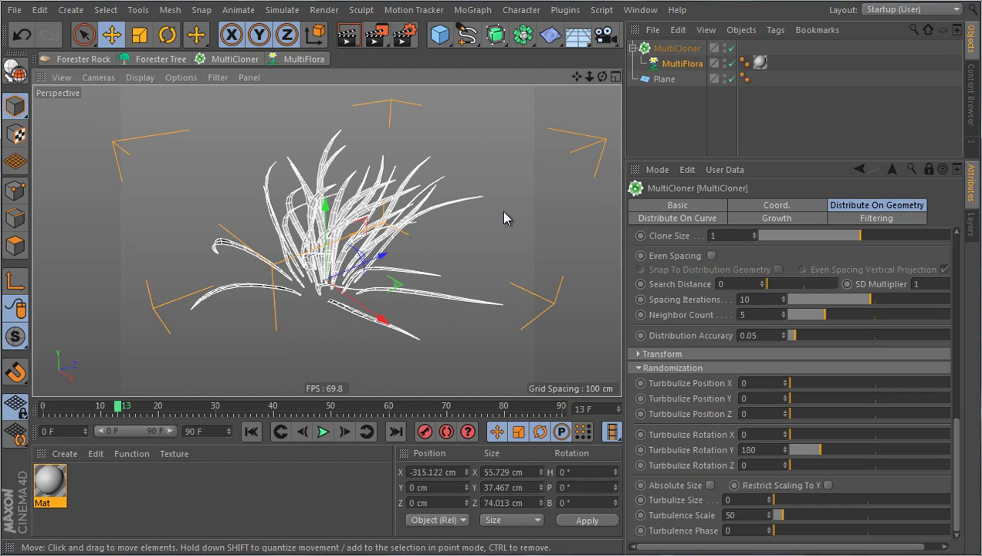
pyautogui.click(732, 49)
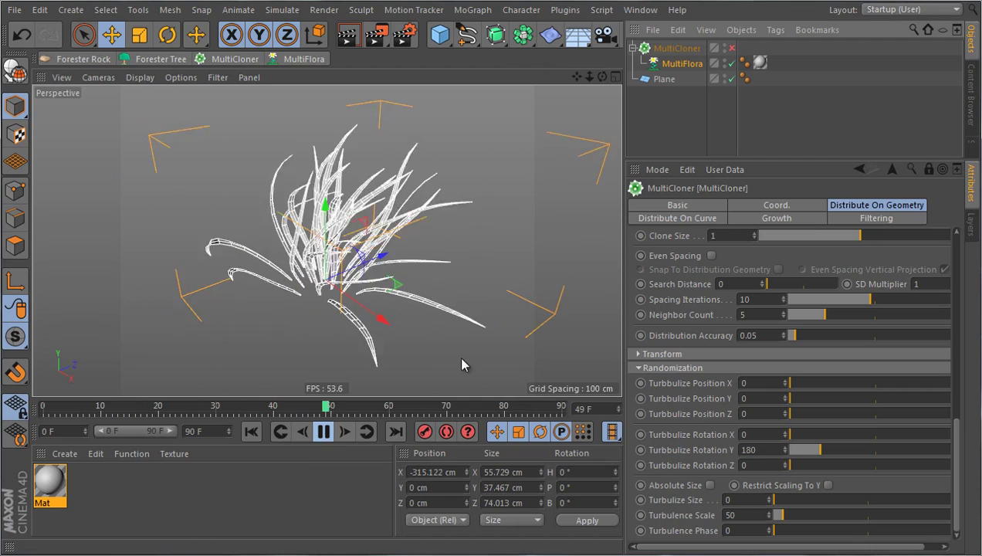
pyautogui.click(509, 356)
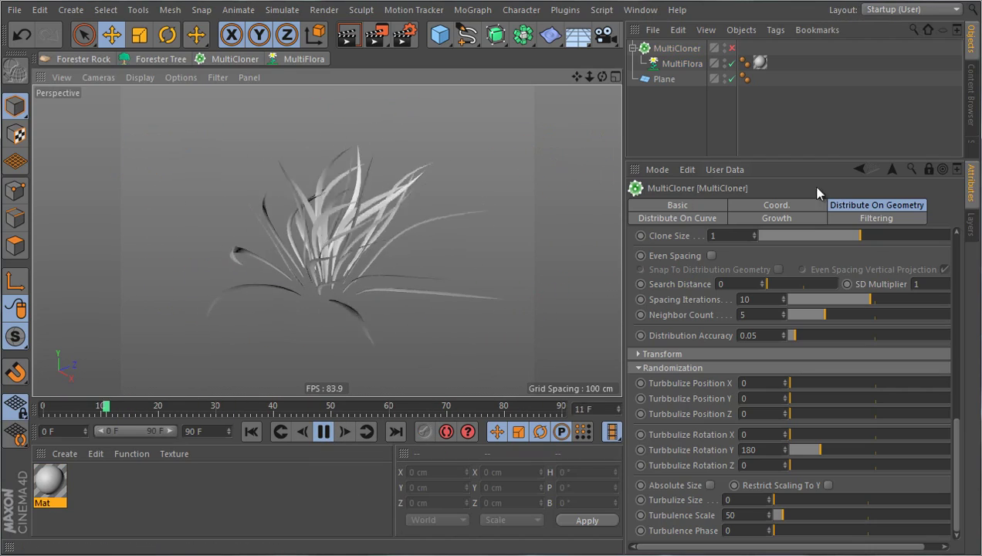
# Lock the MultiFlora's HyperWind settings in view and deselect the grass clump.
pyautogui.click(713, 110)
pyautogui.click(685, 65)
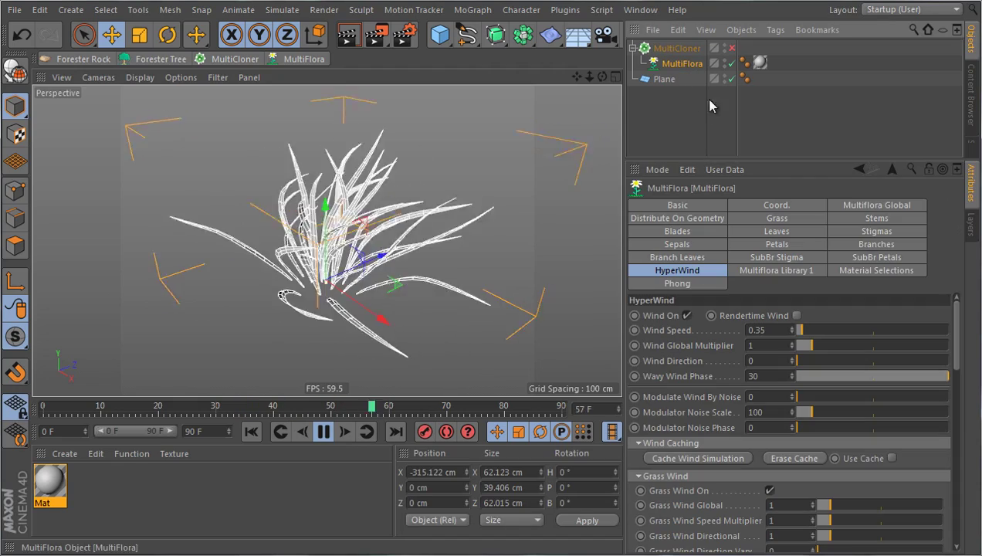
pyautogui.click(509, 142)
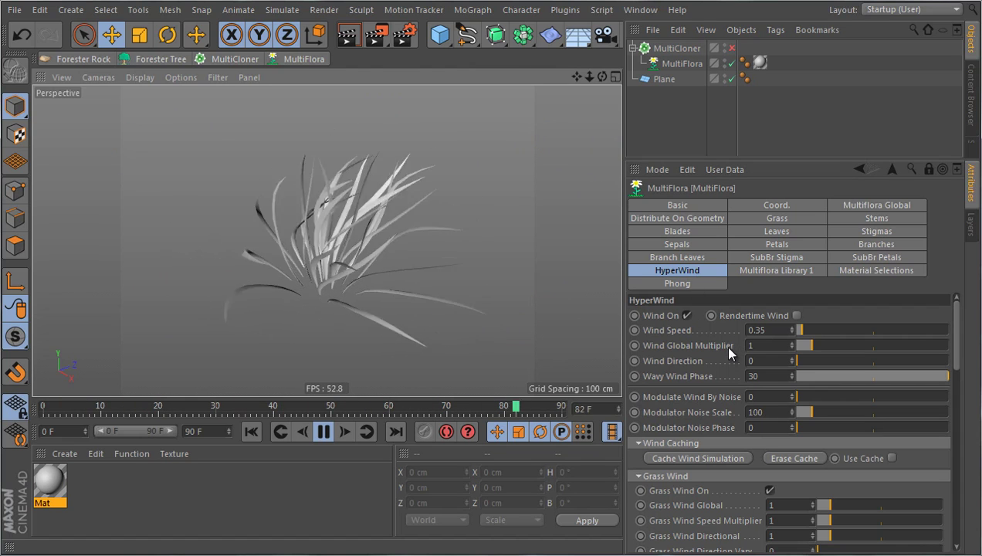
# Examine the MultiFlora's HyperWind settings, from the global wind parameters through the grass, stem and blade groups.
pyautogui.scroll(-3, 700, 522)
pyautogui.scroll(-3, 668, 424)
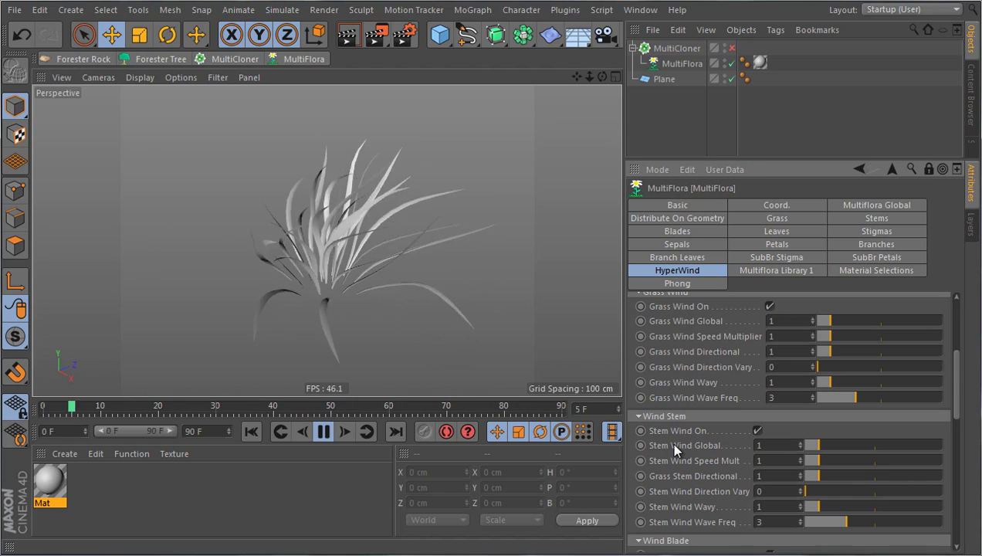
pyautogui.scroll(-3, 692, 443)
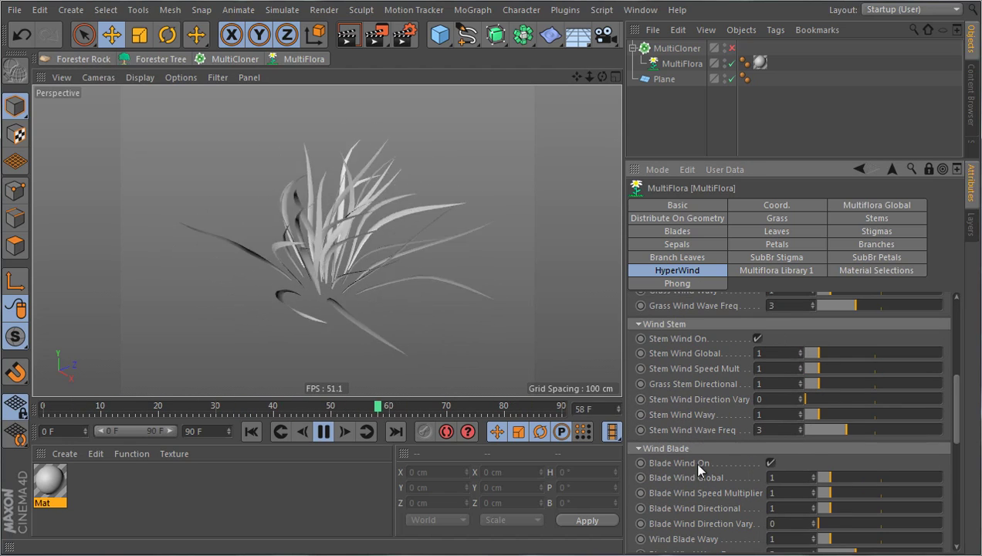
pyautogui.scroll(-3, 699, 472)
pyautogui.scroll(-5, 692, 470)
pyautogui.scroll(15, 684, 469)
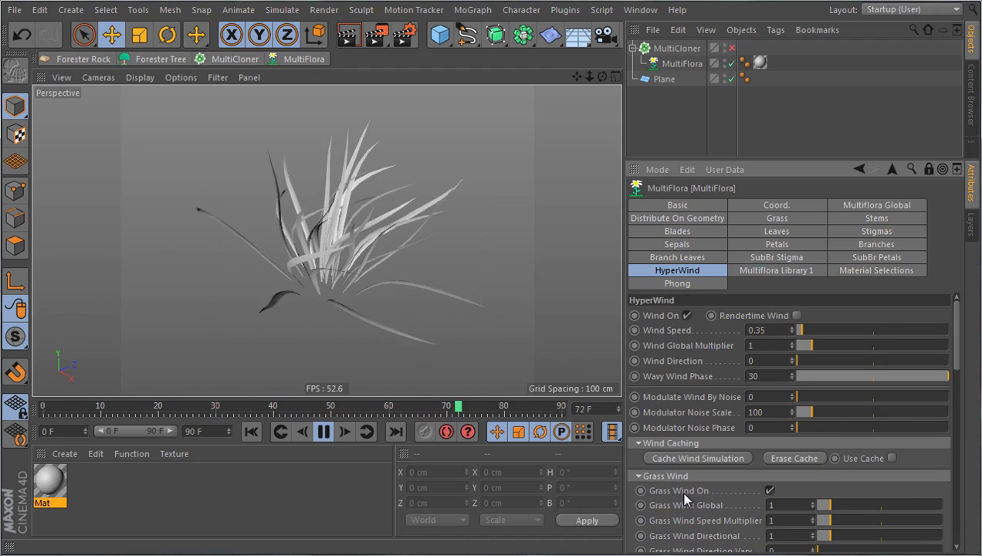
pyautogui.scroll(-3, 683, 494)
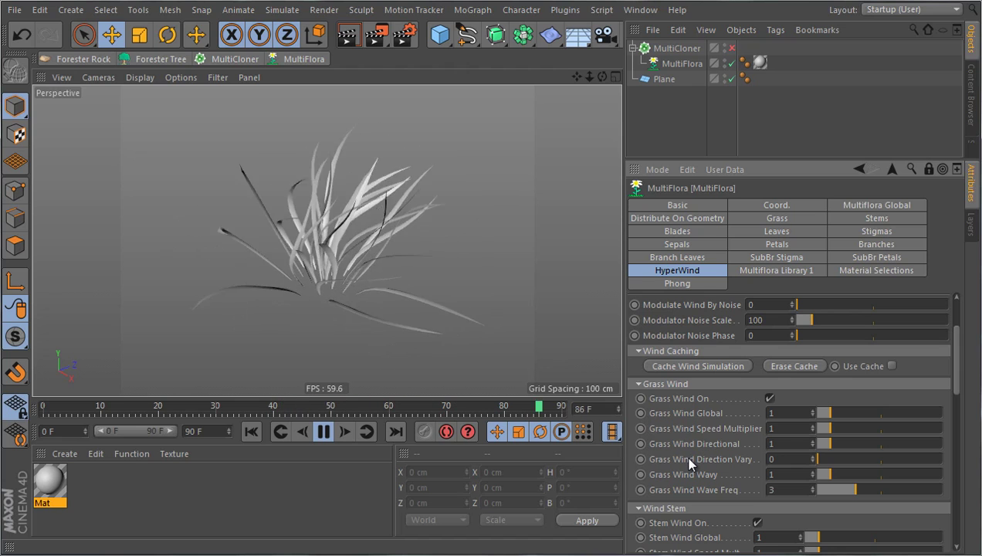
pyautogui.scroll(3, 691, 463)
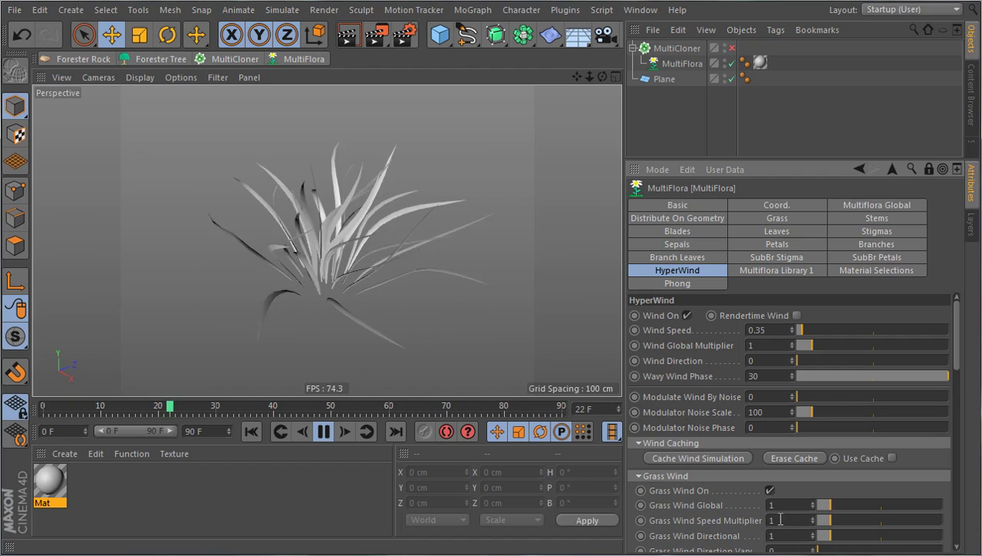
# Review the grass and stem wind settings, and set the Wind Global Multiplier to 0.5.
pyautogui.scroll(-5, 714, 513)
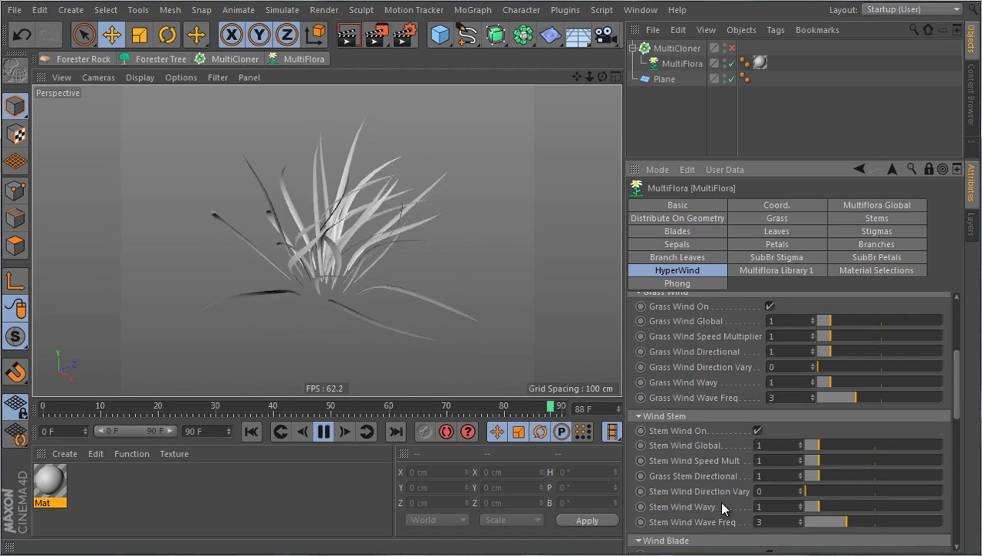
pyautogui.scroll(-3, 708, 491)
pyautogui.scroll(10, 708, 491)
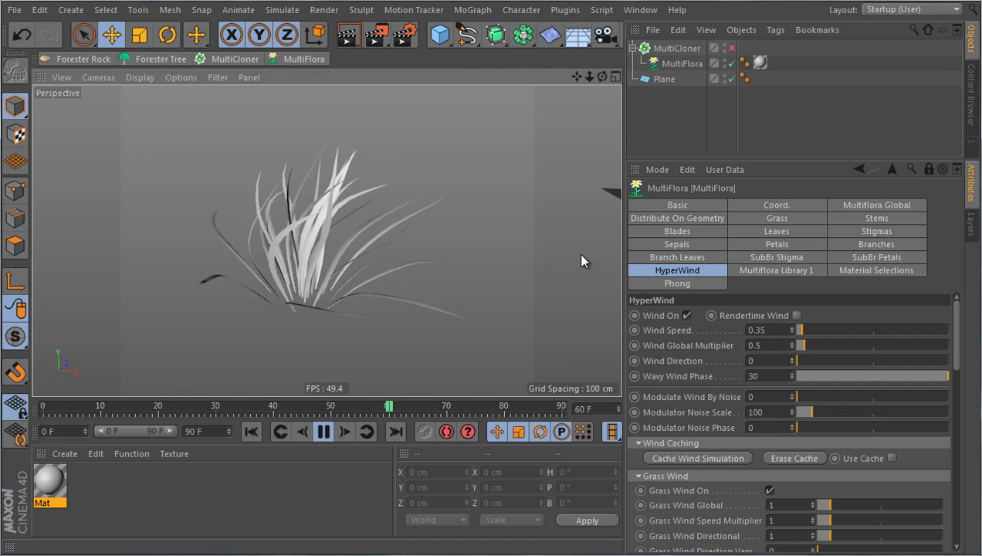
# Try Wind Speed values of 0.25 and 0.1 on the grass clump, and restore the speed to 0.35.
pyautogui.doubleClick(781, 329)
pyautogui.write('0.25')
pyautogui.press('Return')
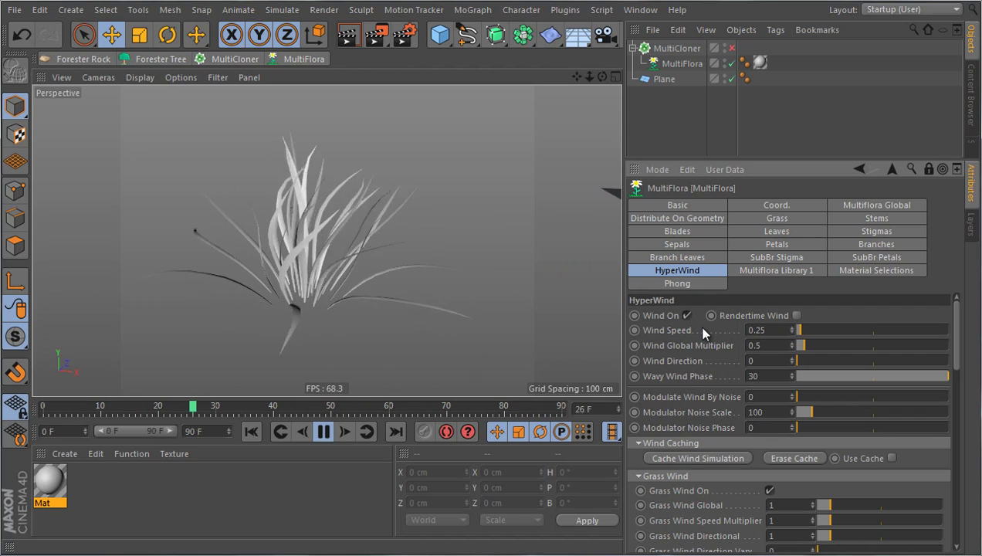
pyautogui.write('0.1')
pyautogui.press('Return')
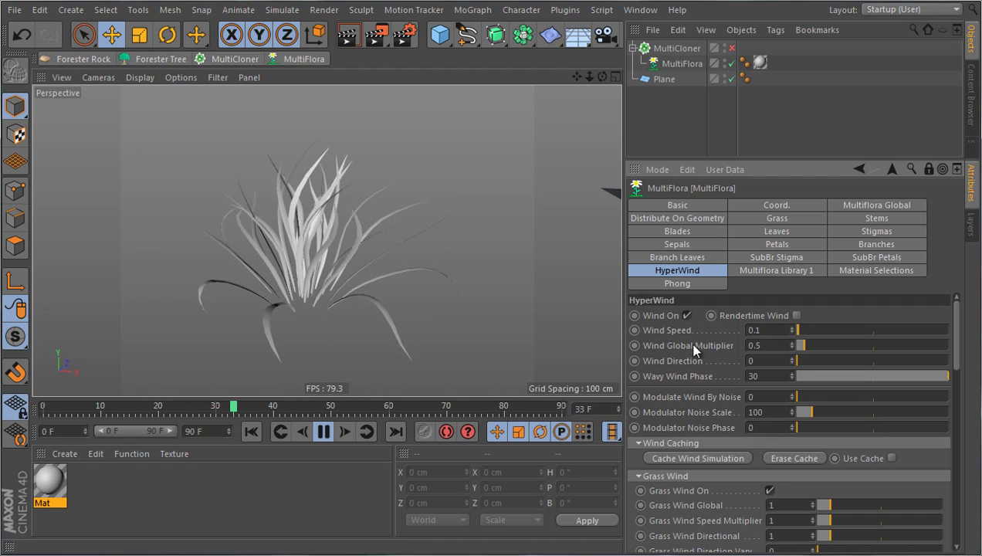
pyautogui.write('0.35')
pyautogui.press('Return')
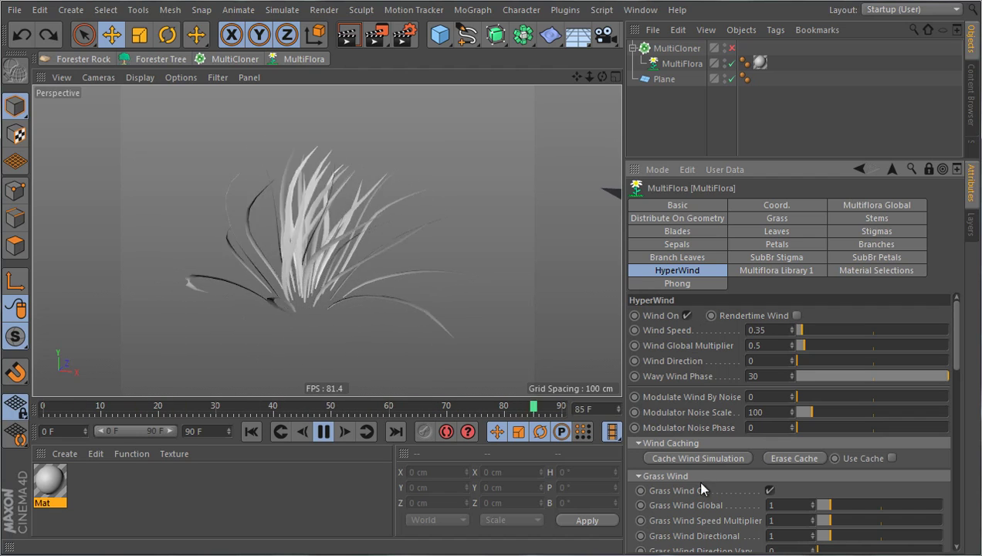
# Try a Grass Wind Directional of 5.24 and a much higher Grass Wind Wavy value, undoing each change.
pyautogui.scroll(-3, 705, 508)
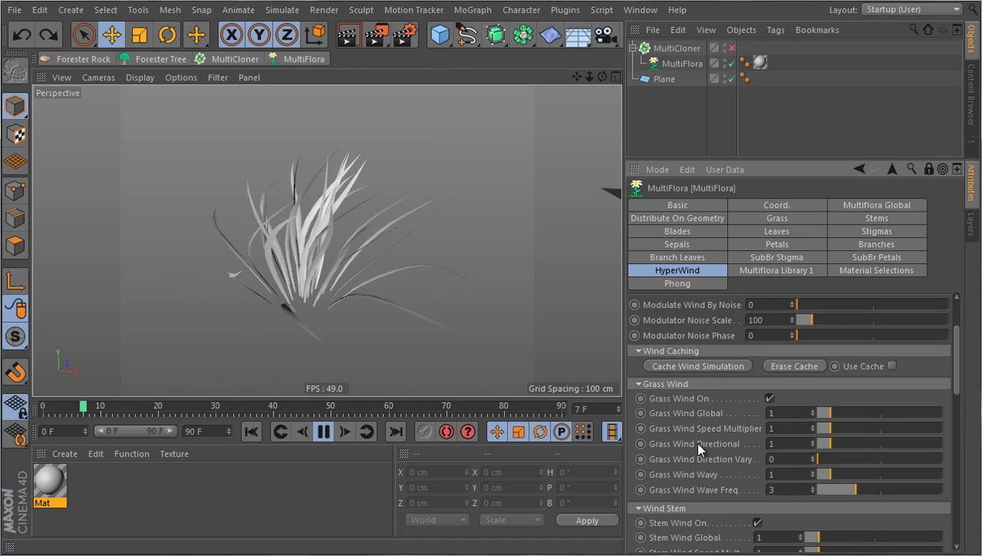
pyautogui.moveTo(829, 444); pyautogui.dragTo(885, 438)
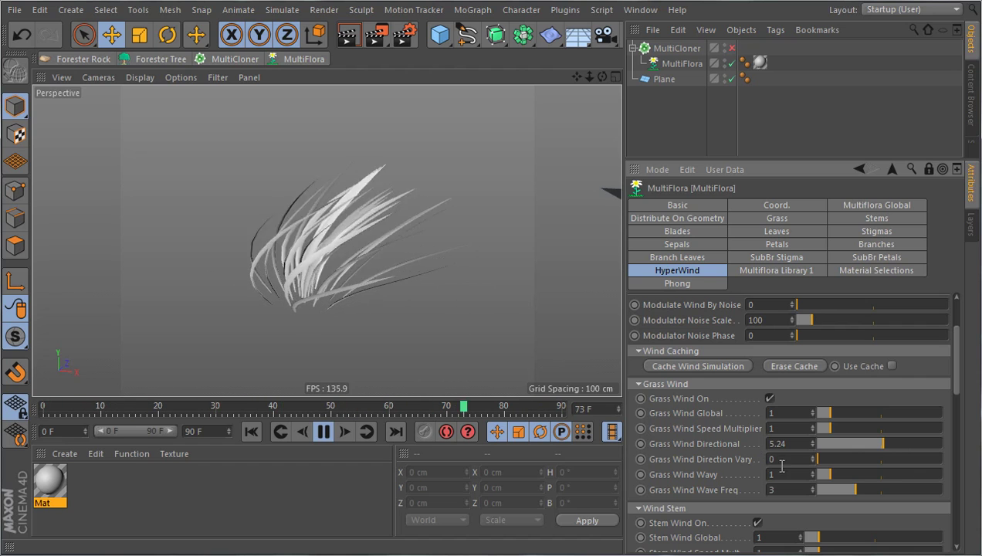
pyautogui.hotkey('ctrl', 'z')
pyautogui.moveTo(828, 474)
pyautogui.mouseDown()
pyautogui.moveTo(971, 470)
pyautogui.moveTo(943, 472)
pyautogui.mouseUp()
pyautogui.hotkey('ctrl', 'z')
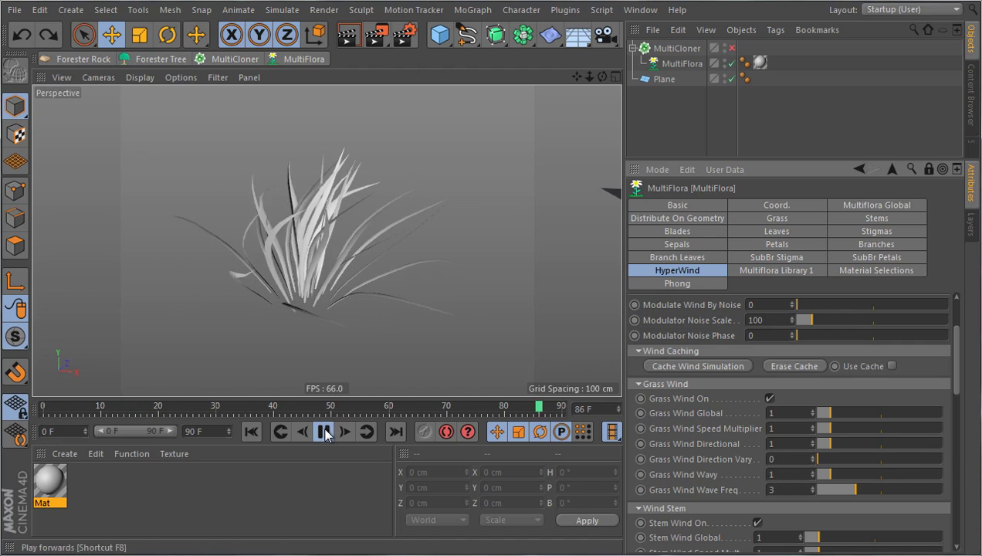
# Stop the wind animation and return to frame 0.
pyautogui.click(325, 434)
pyautogui.click(250, 432)
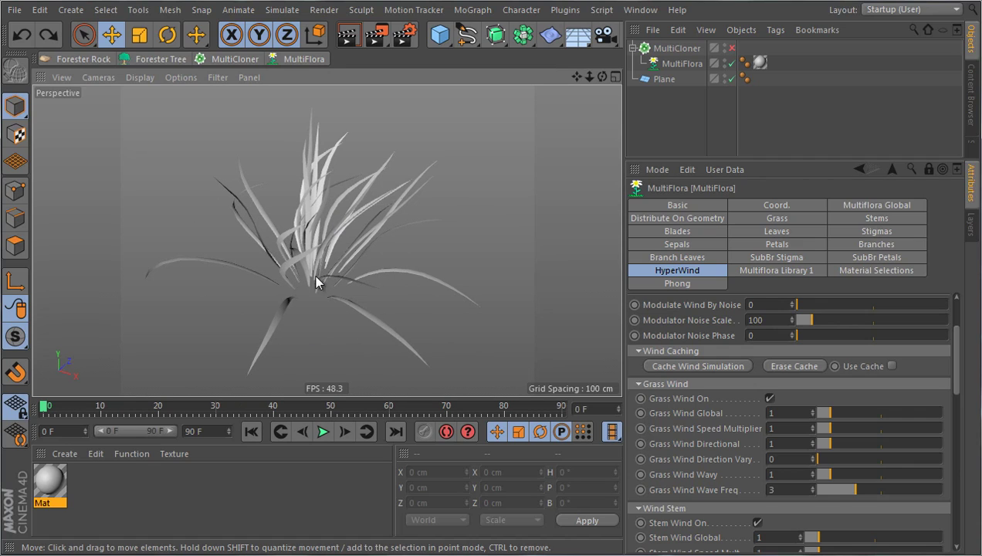
pyautogui.scroll(-3, 284, 244)
pyautogui.scroll(-5, 247, 182)
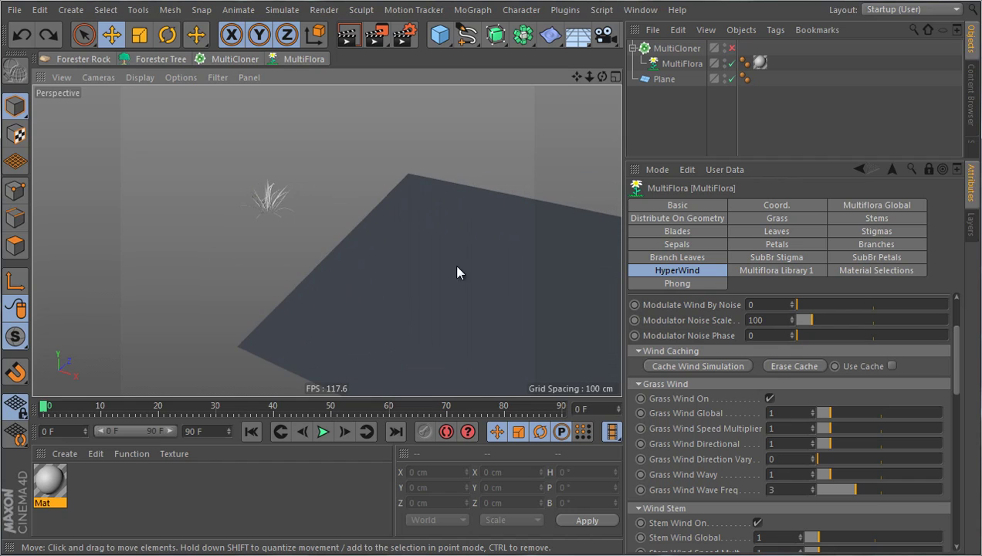
pyautogui.scroll(8, 264, 185)
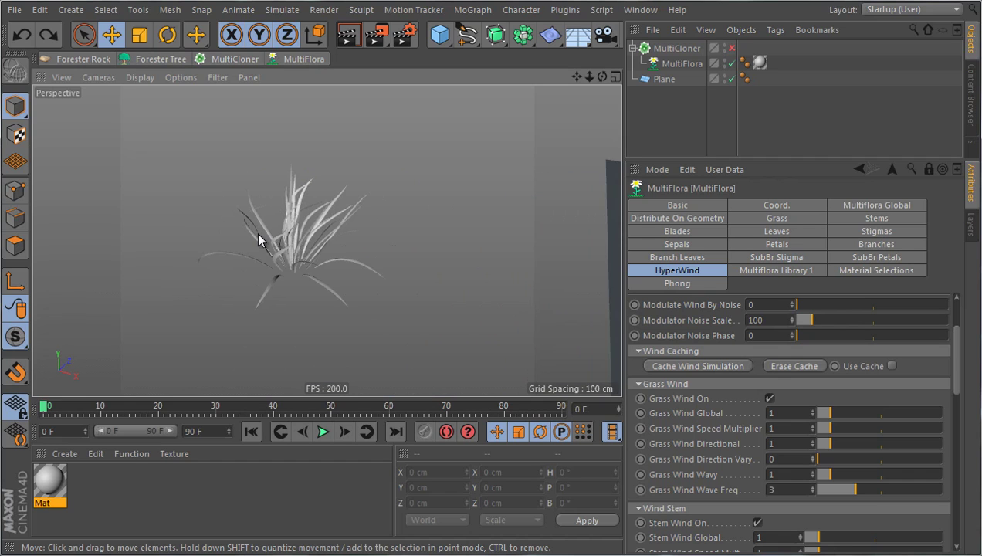
pyautogui.scroll(3, 258, 235)
# Set the MultiFlora's Grass Node Count to 5 and Grass Per Node Count to 10.
pyautogui.click(776, 220)
pyautogui.scroll(3, 709, 359)
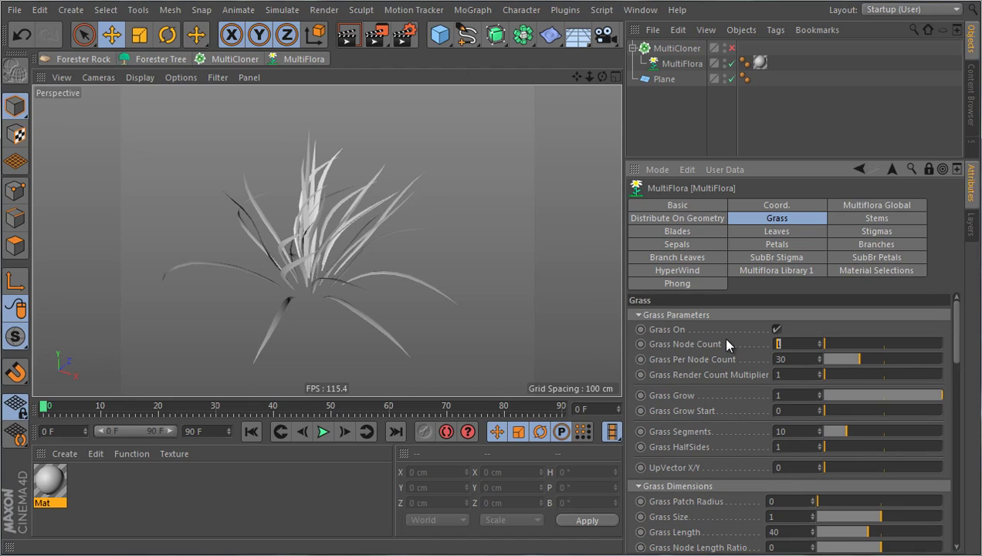
pyautogui.write('5')
pyautogui.press('Return')
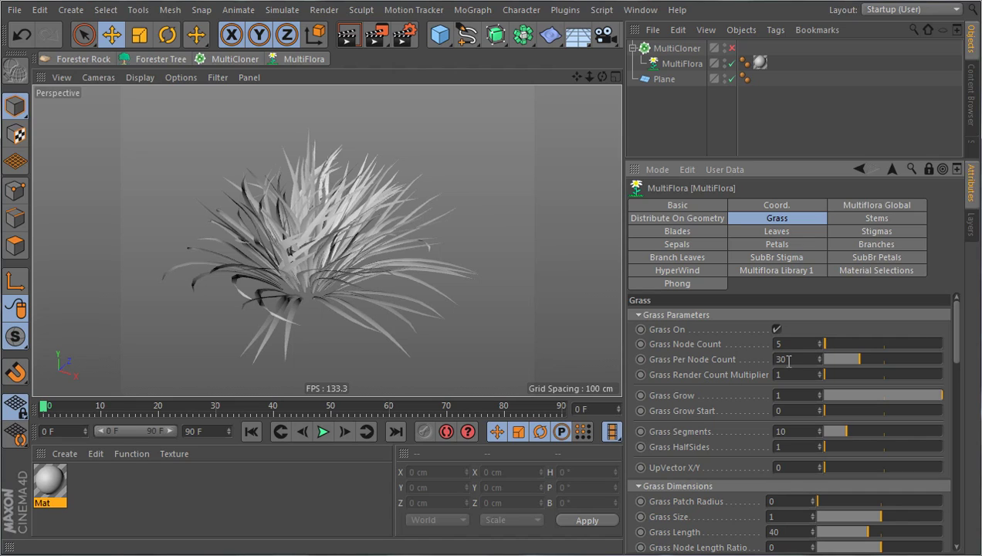
pyautogui.write('10')
pyautogui.press('Return')
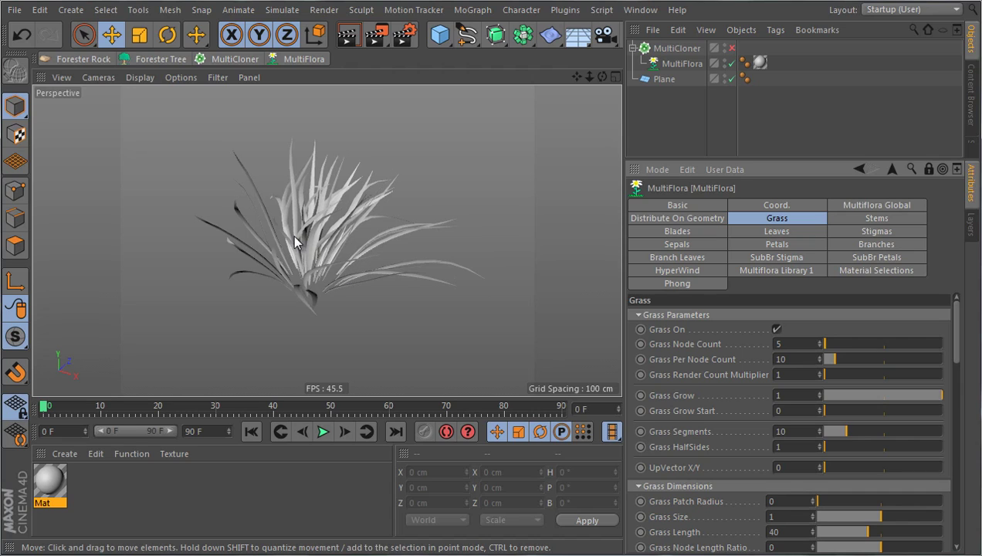
# Spread the grass with a Grass Patch Radius of 1.3, set Grass Per Node Count to 15, and play the animation.
pyautogui.scroll(-2, 293, 235)
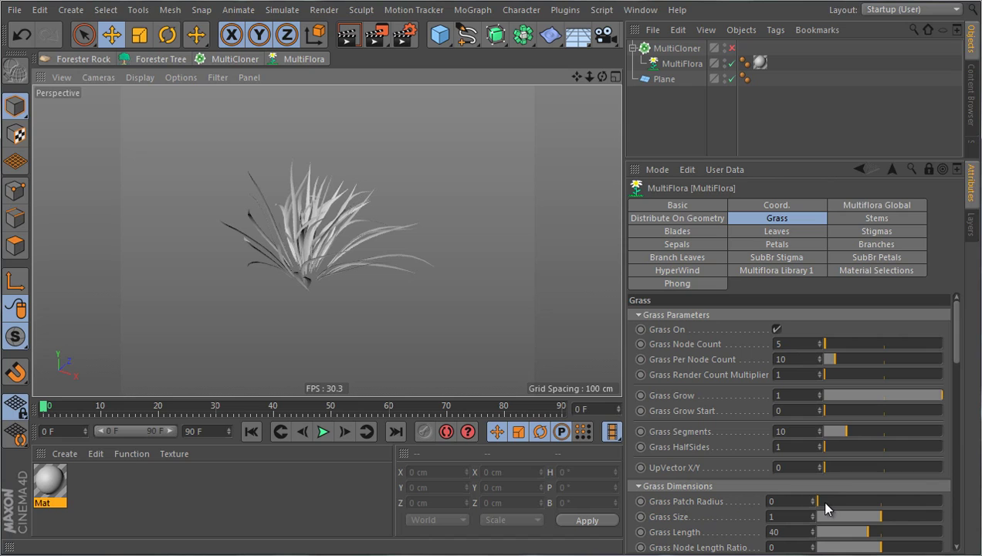
pyautogui.moveTo(815, 500)
pyautogui.mouseDown()
pyautogui.moveTo(820, 473)
pyautogui.moveTo(816, 504)
pyautogui.mouseUp()
pyautogui.write('15')
pyautogui.press('Return')
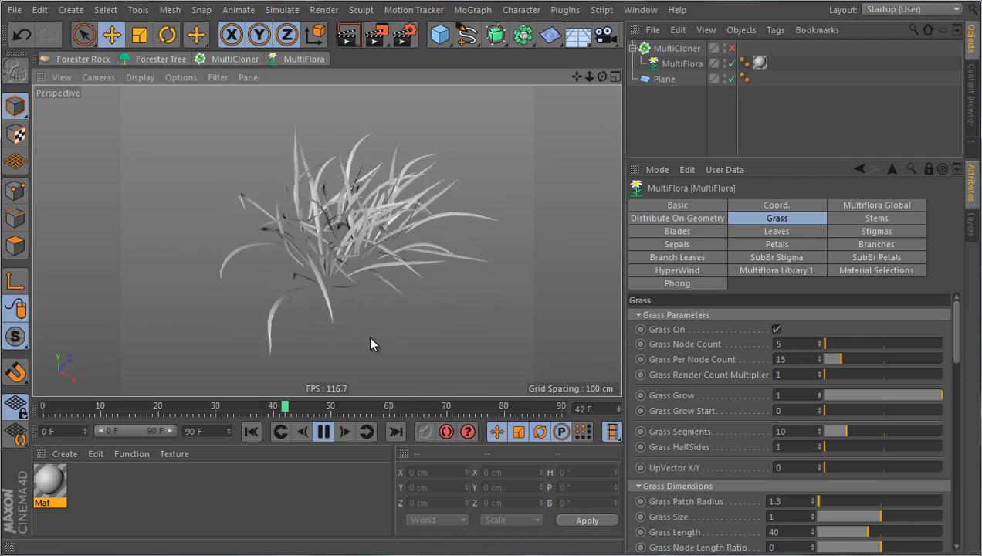
pyautogui.moveTo(395, 245)
pyautogui.keyDown('alt'); pyautogui.mouseDown()
pyautogui.moveTo(465, 168)
pyautogui.moveTo(386, 249)
pyautogui.mouseUp(); pyautogui.keyUp('alt')
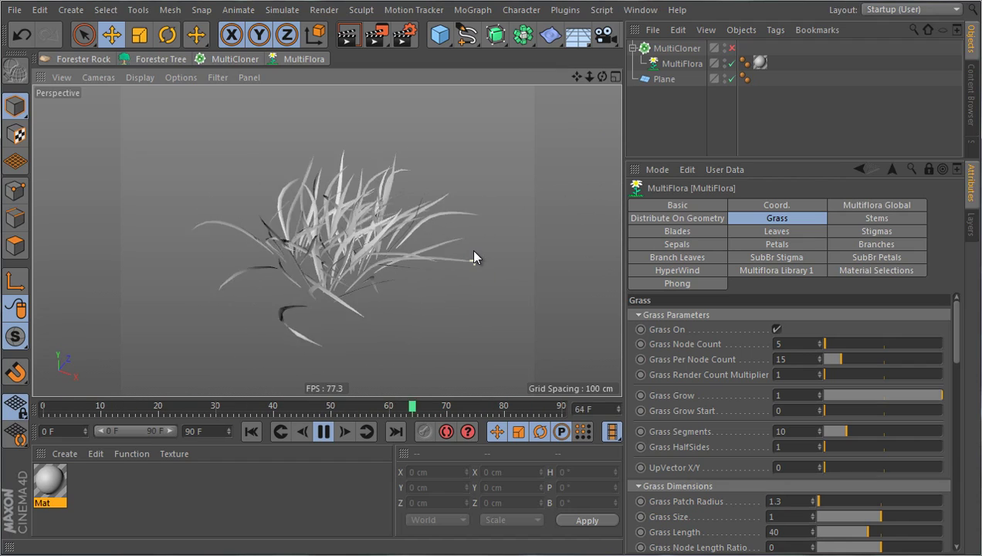
# In the MultiFlora's HyperWind settings, set Modulate Wind By Noise to 1 and Modulator Noise Scale to 1.
pyautogui.click(685, 272)
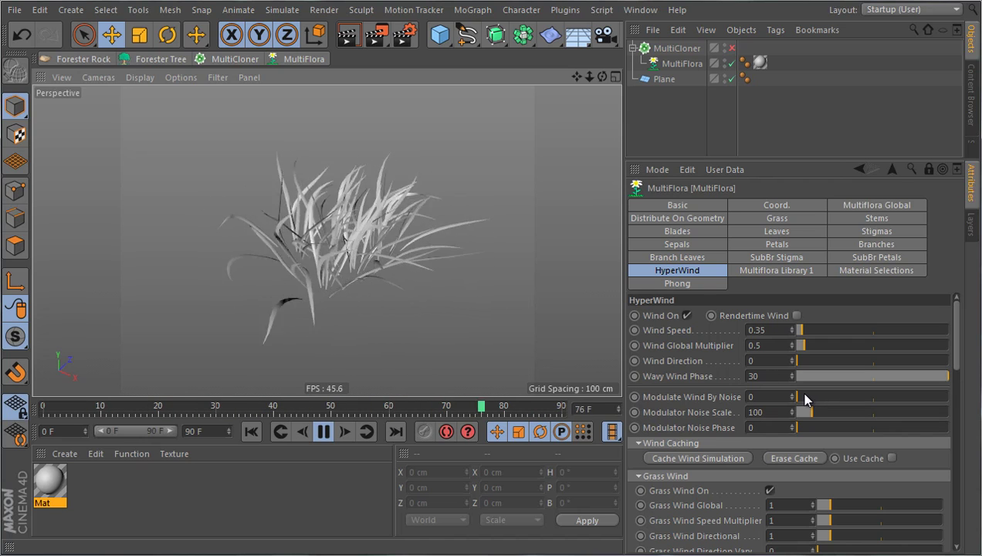
pyautogui.moveTo(806, 399); pyautogui.dragTo(950, 397)
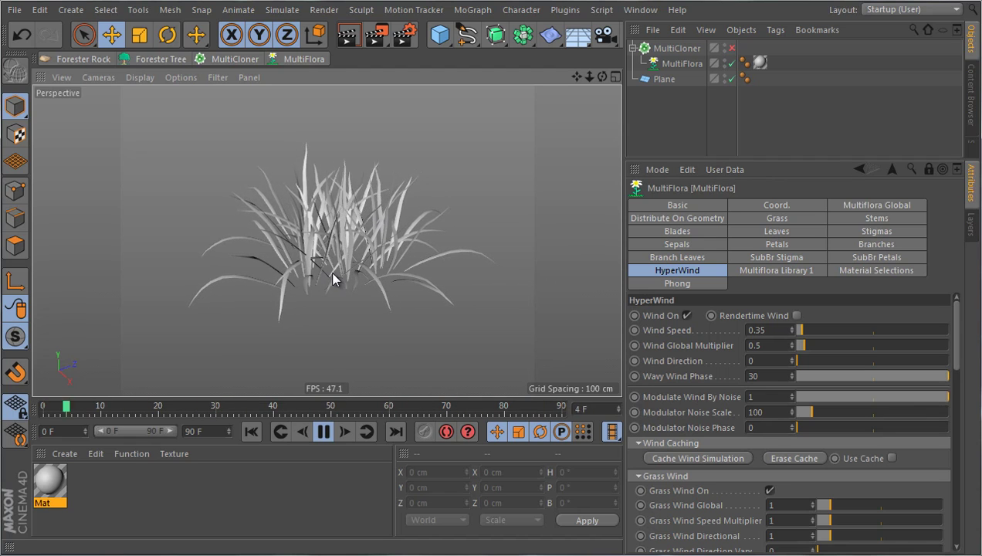
pyautogui.doubleClick(774, 415)
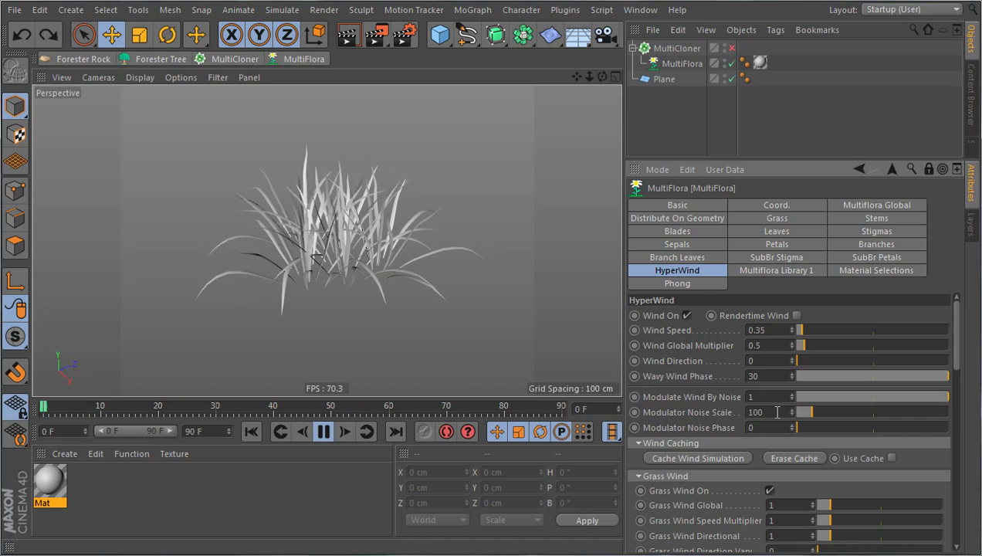
pyautogui.write('1')
pyautogui.press('Return')
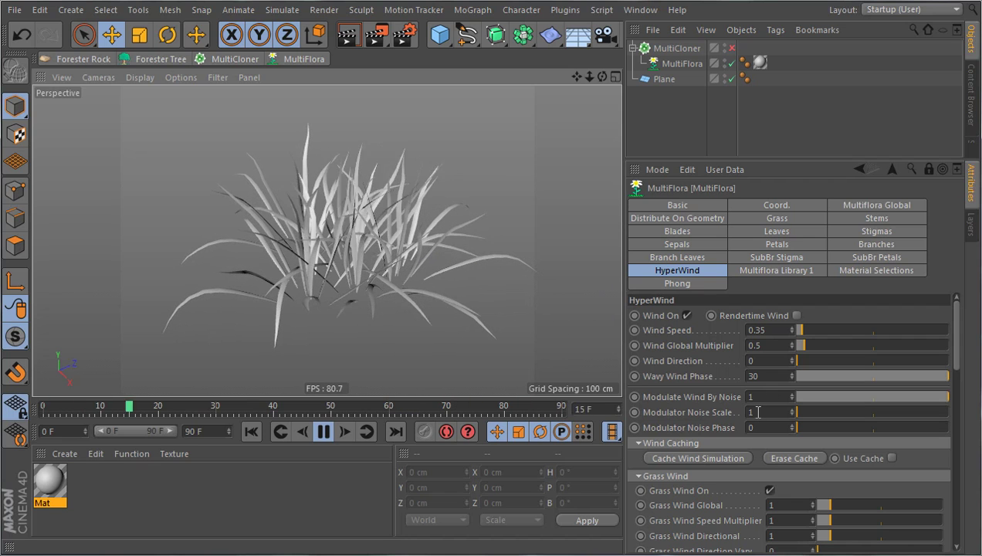
# Set the Modulator Noise Scale to 3, and try different Modulator Noise Phase values before returning the phase to 0.
pyautogui.write('3')
pyautogui.press('Return')
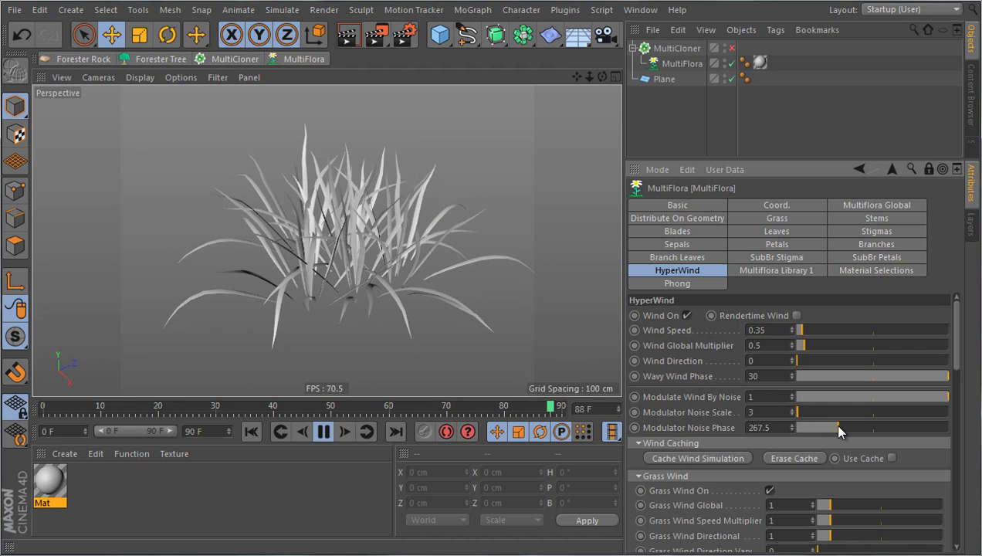
pyautogui.moveTo(828, 427); pyautogui.dragTo(766, 430)
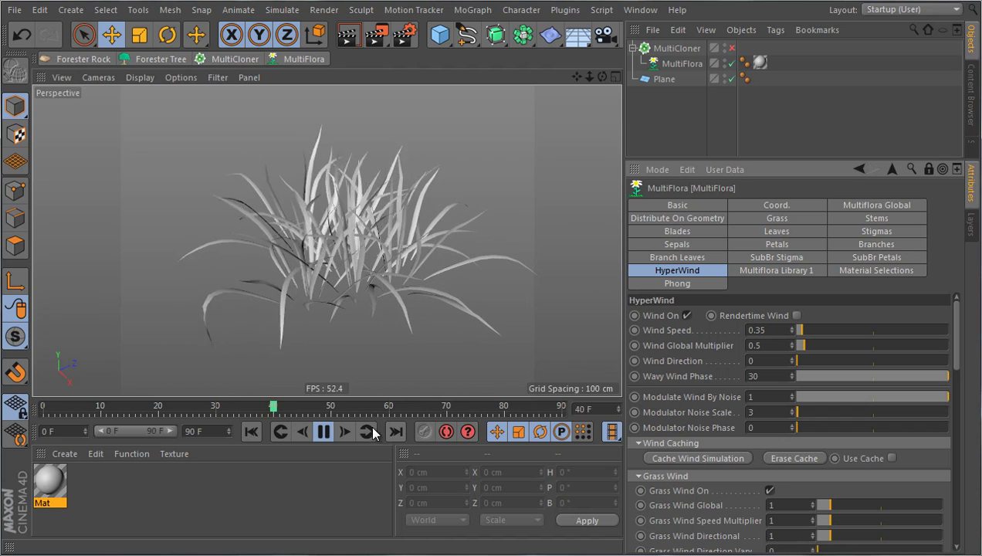
# Stop the playback and keyframe the Modulator Noise Phase from 0 at frame 0 to 10 at frame 90.
pyautogui.click(323, 432)
pyautogui.click(258, 435)
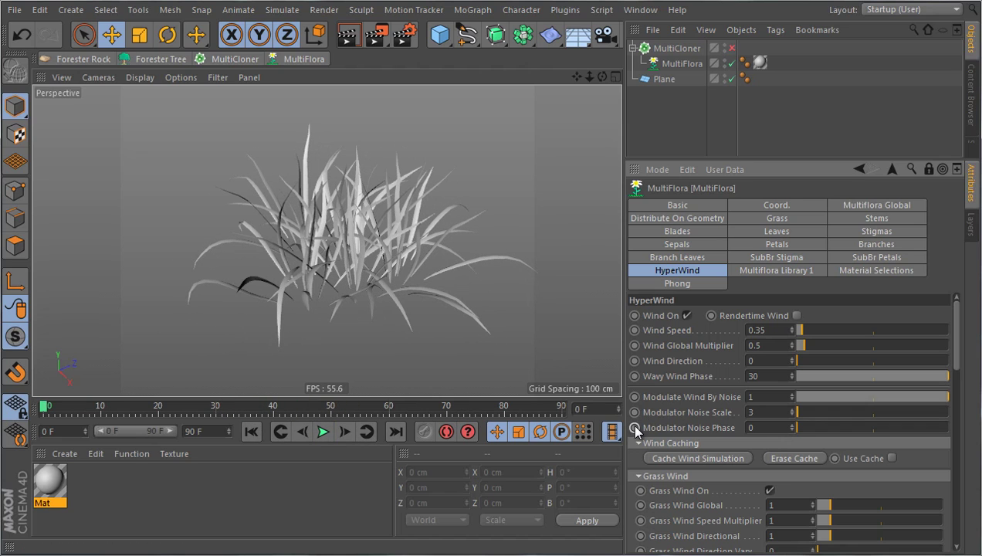
pyautogui.moveTo(549, 407); pyautogui.dragTo(613, 407)
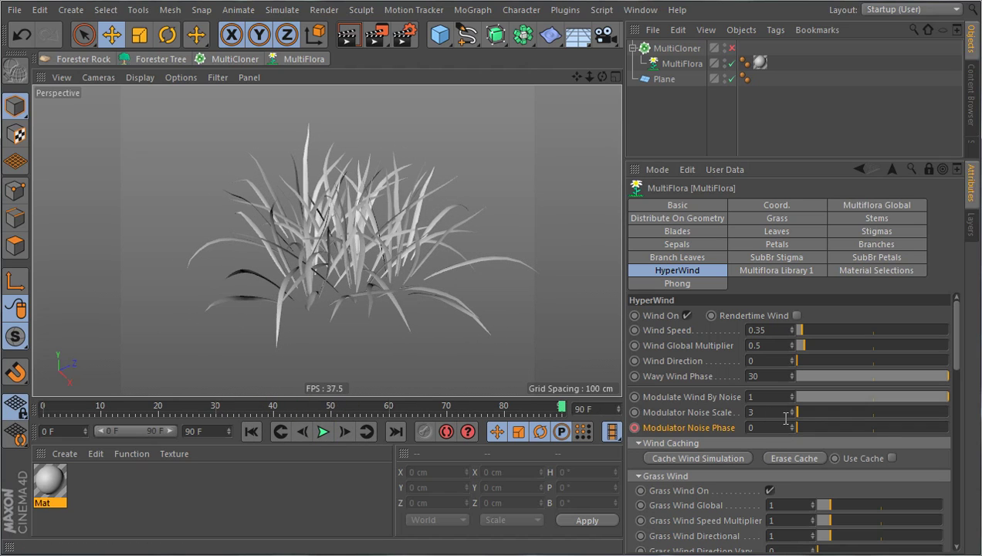
pyautogui.write('10')
pyautogui.press('Return')
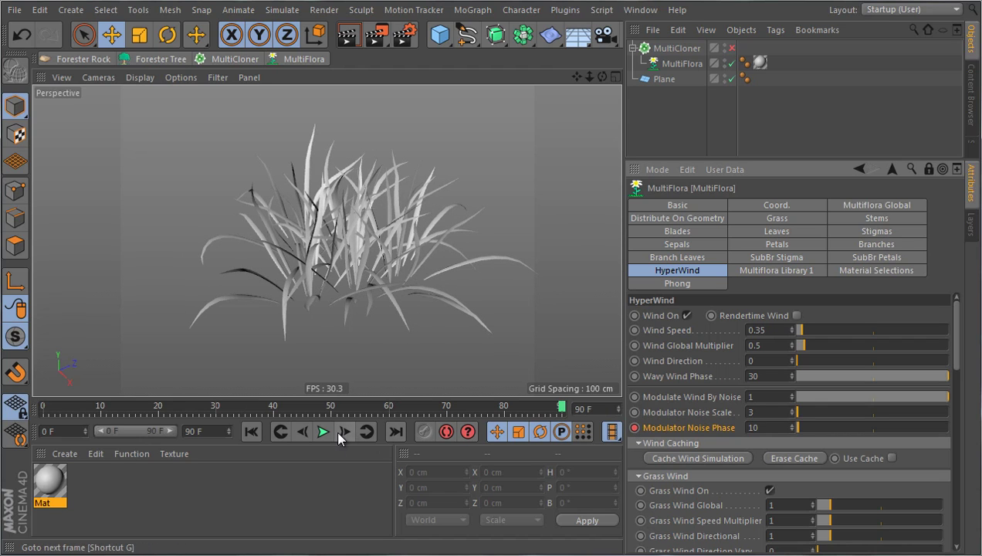
# Play the animation and try a Modulator Noise Scale of 10, settling on 15.
pyautogui.click(324, 434)
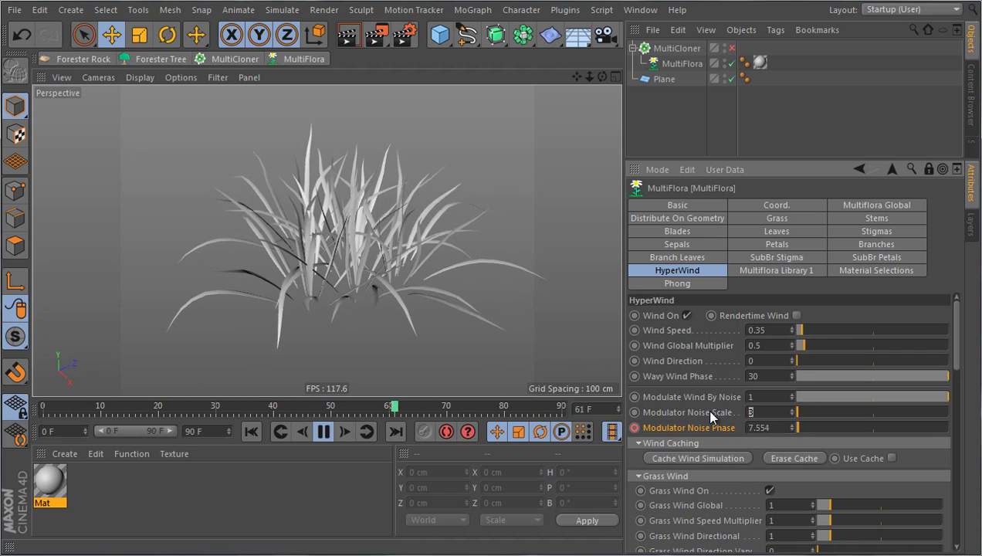
pyautogui.write('10')
pyautogui.press('Return')
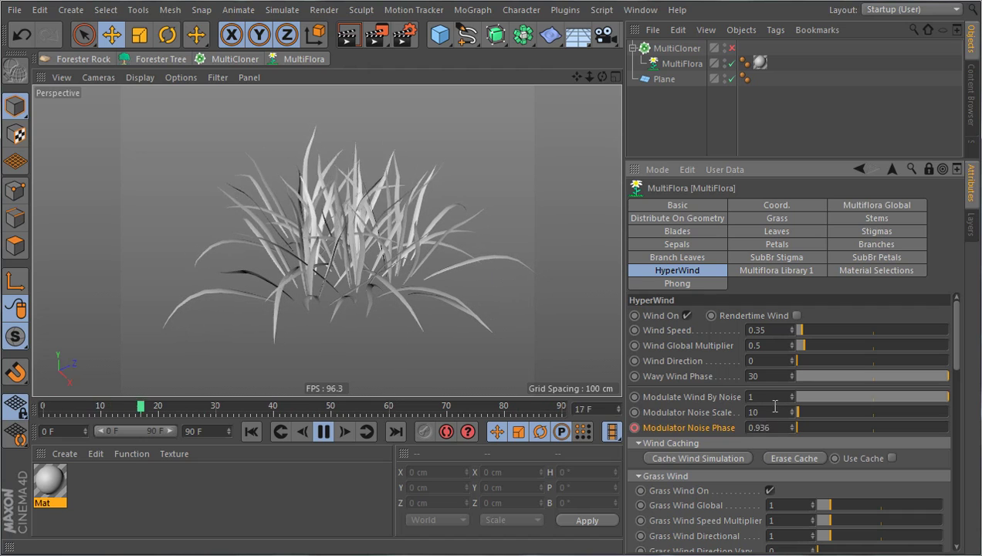
pyautogui.doubleClick(761, 411)
pyautogui.write('15')
pyautogui.press('Return')
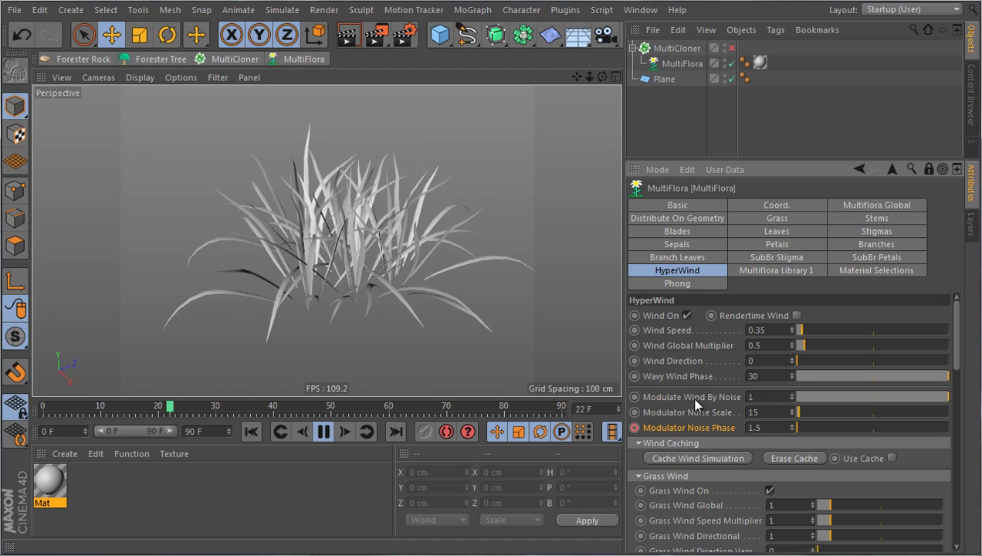